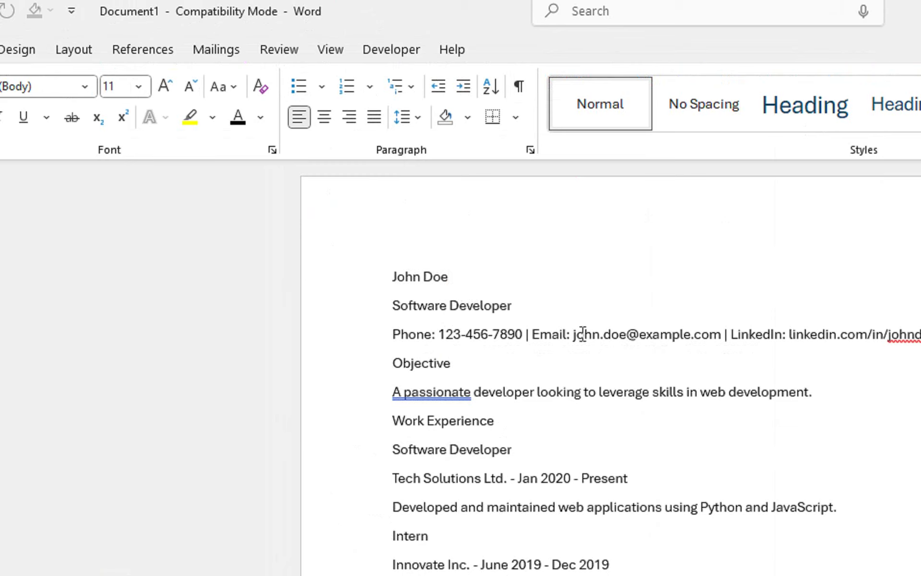
Scroll through the plain John Doe resume in Document1 to review its contents.
left_click(423, 390)
scroll(448, 427, "down", 3)
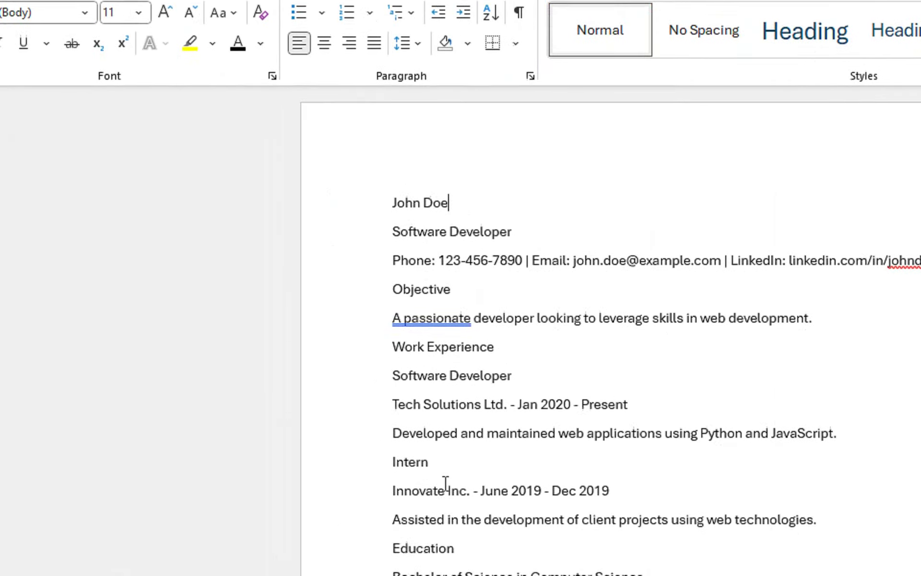
scroll(445, 484, "down", 3)
scroll(391, 456, "down", 2)
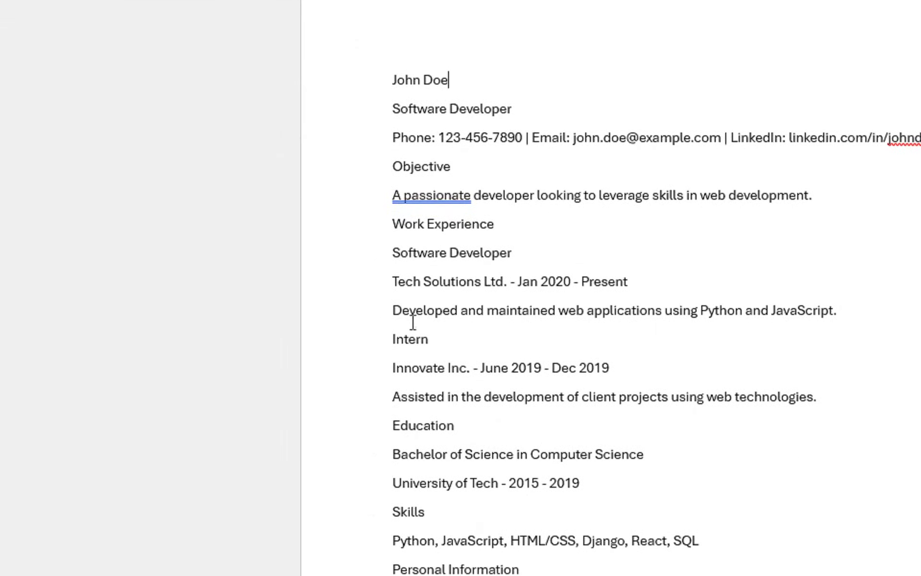
scroll(401, 446, "down", 2)
scroll(439, 448, "down", 2)
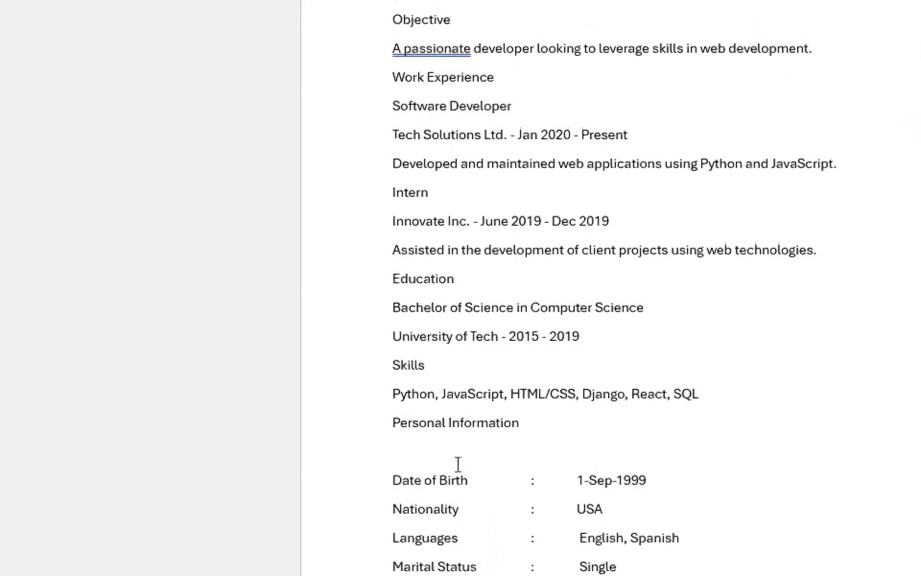
scroll(489, 90, "up", 2)
scroll(423, 121, "up", 3)
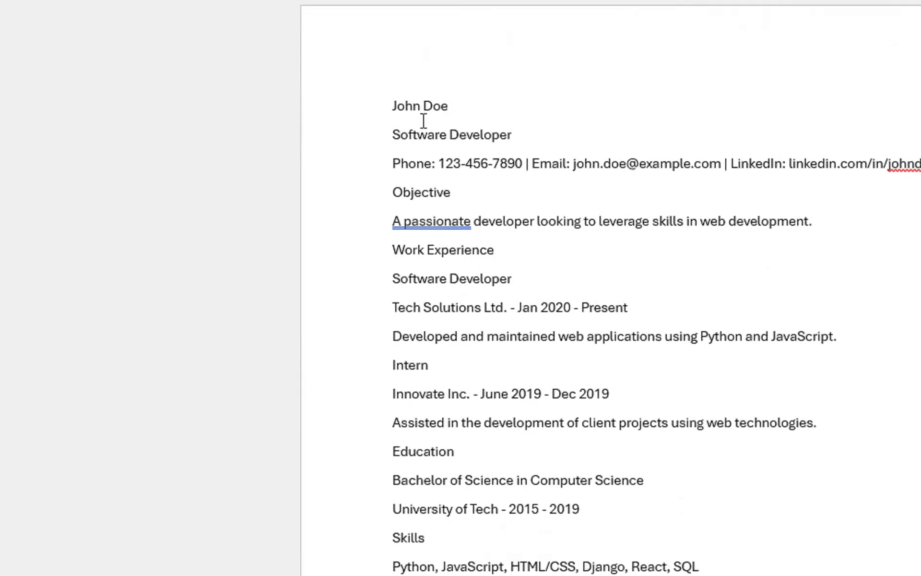
scroll(425, 479, "down", 2)
scroll(429, 467, "down", 3)
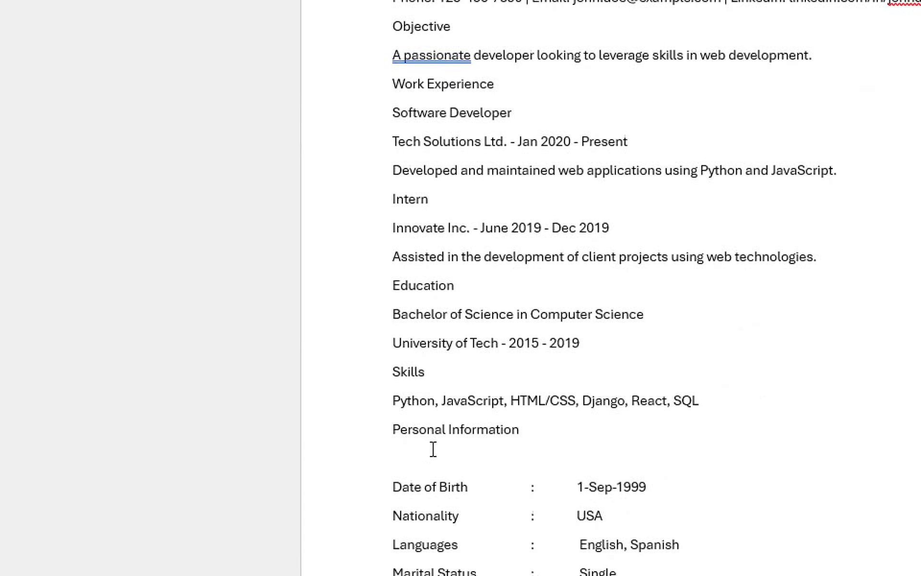
scroll(433, 449, "down", 1)
scroll(415, 433, "down", 1)
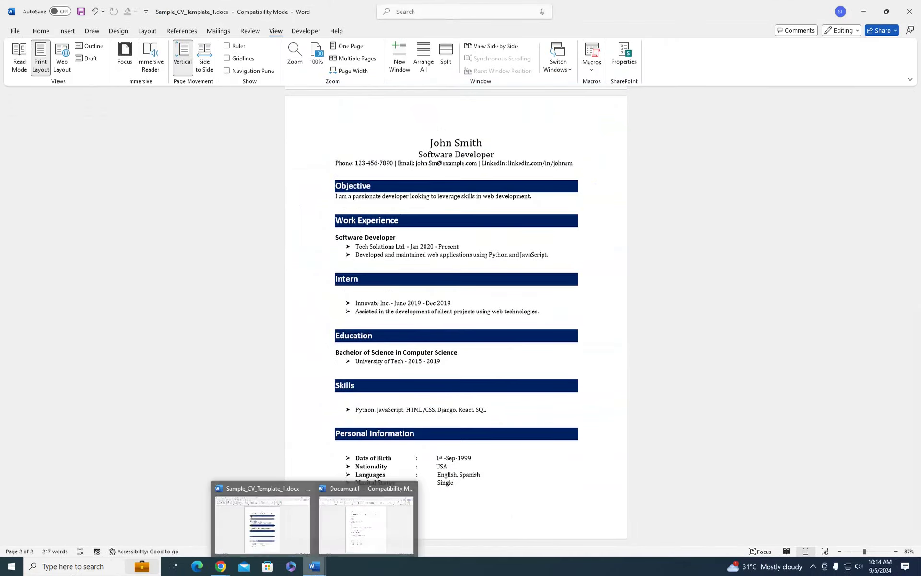
Apply No Spacing to the name and contact header lines and leave one blank line before Objective.
left_click(357, 509)
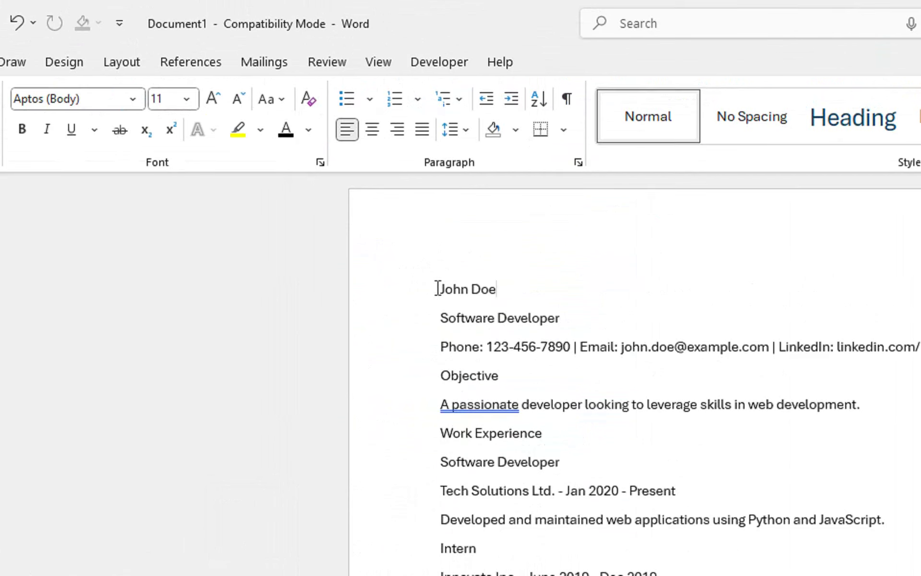
left_click_drag(306, 144, 439, 173)
left_click_drag(706, 346, 916, 347)
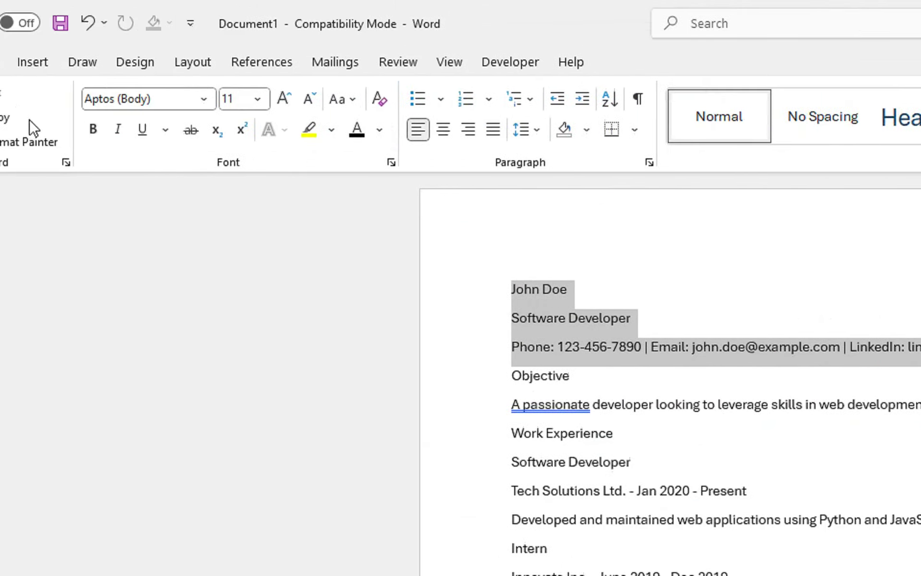
left_click(813, 132)
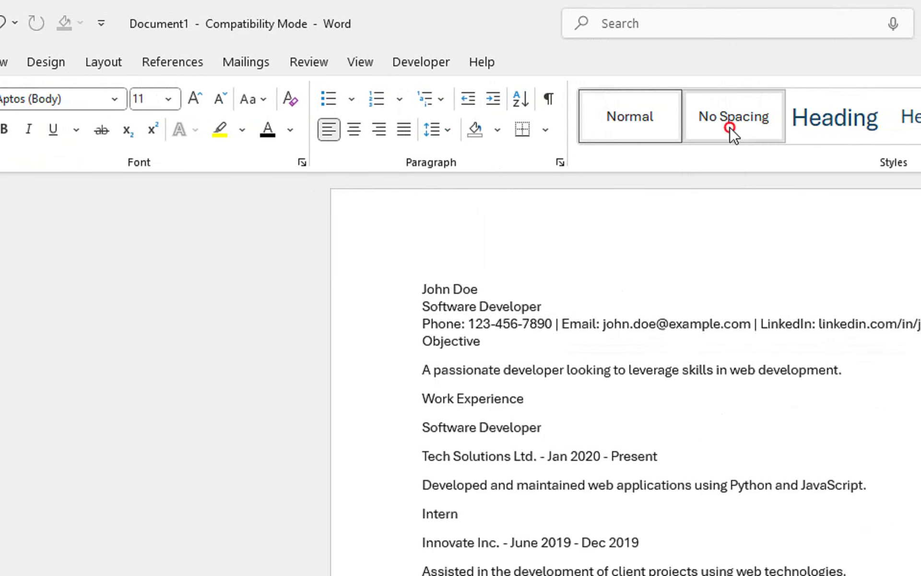
left_click(424, 341)
key("Return")
key("Return")
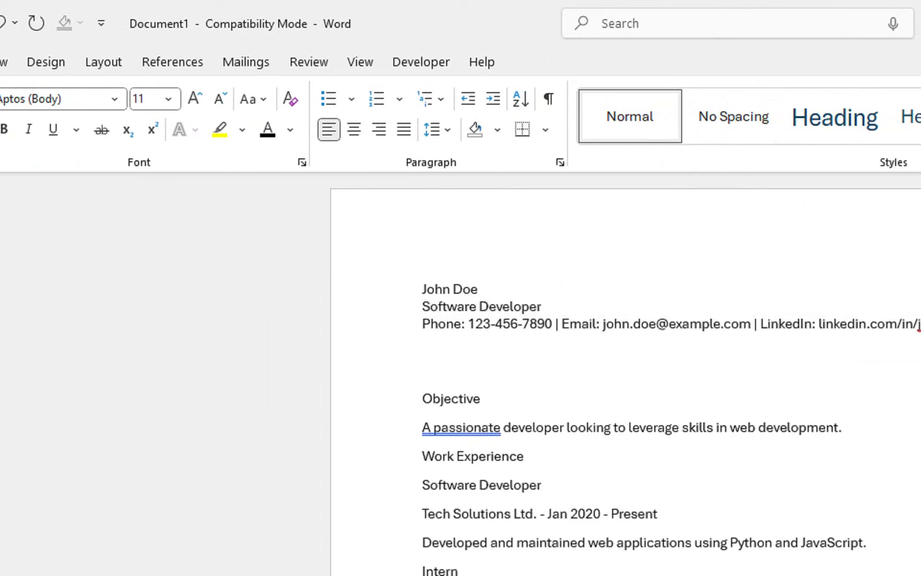
key("BackSpace")
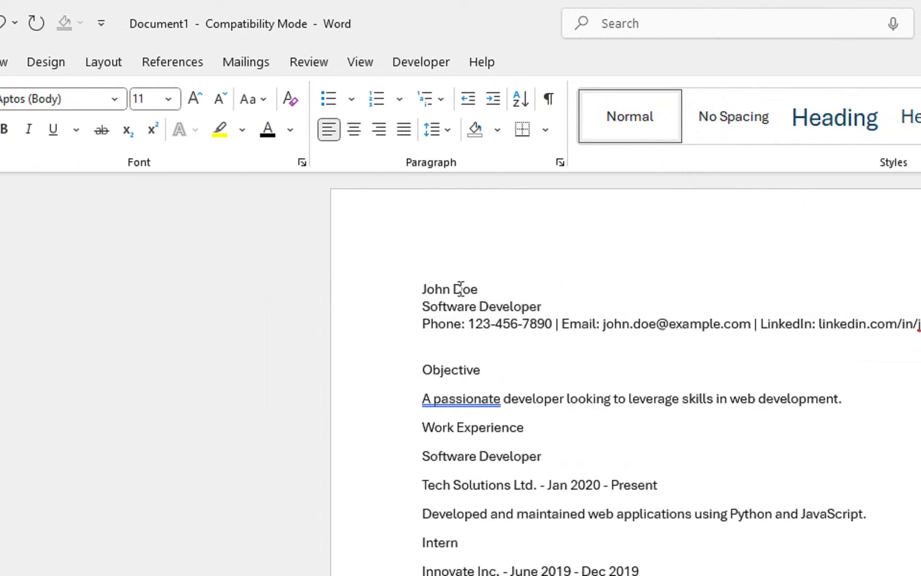
Center the three header lines and enlarge the name John Doe to 22 pt.
mouse_move(422, 288)
left_mouse_down()
mouse_move(855, 301)
mouse_move(906, 323)
left_mouse_up()
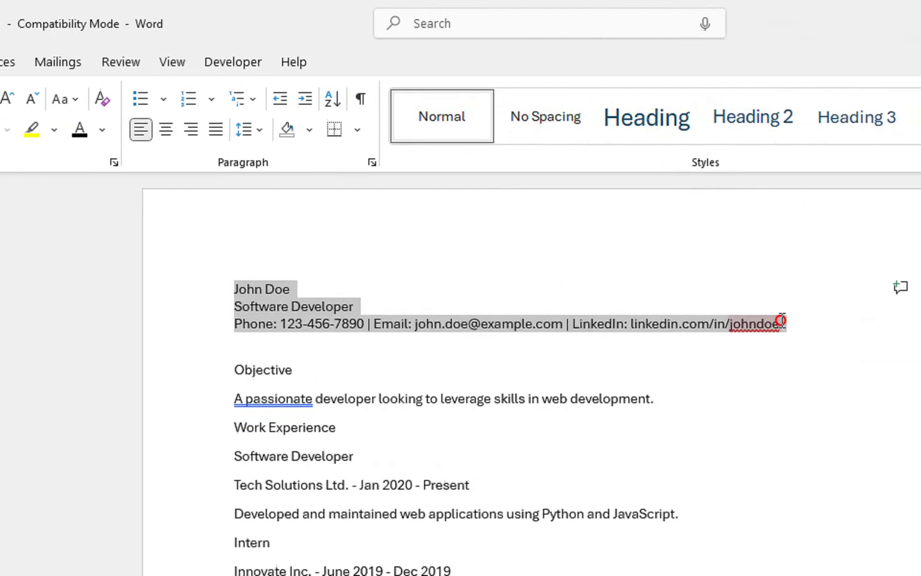
left_click(206, 134)
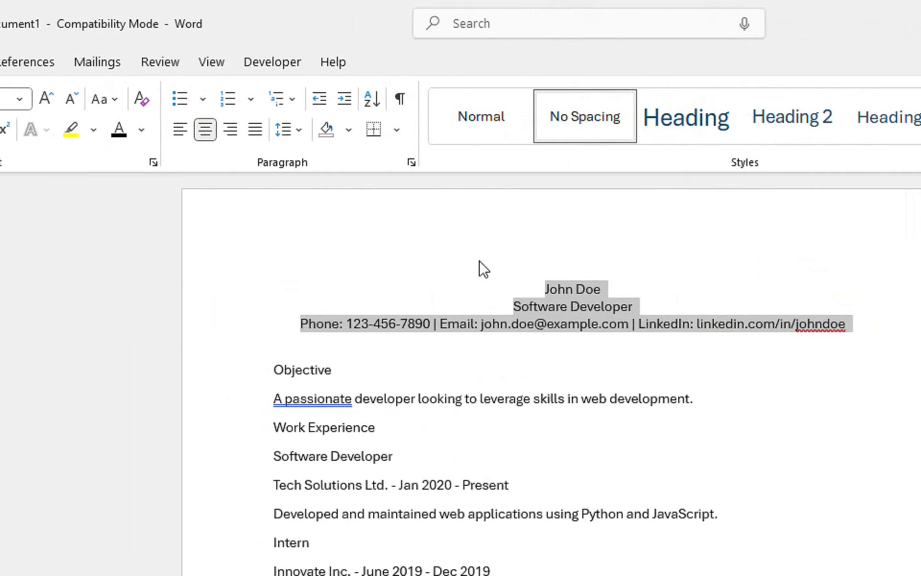
left_click_drag(545, 288, 607, 288)
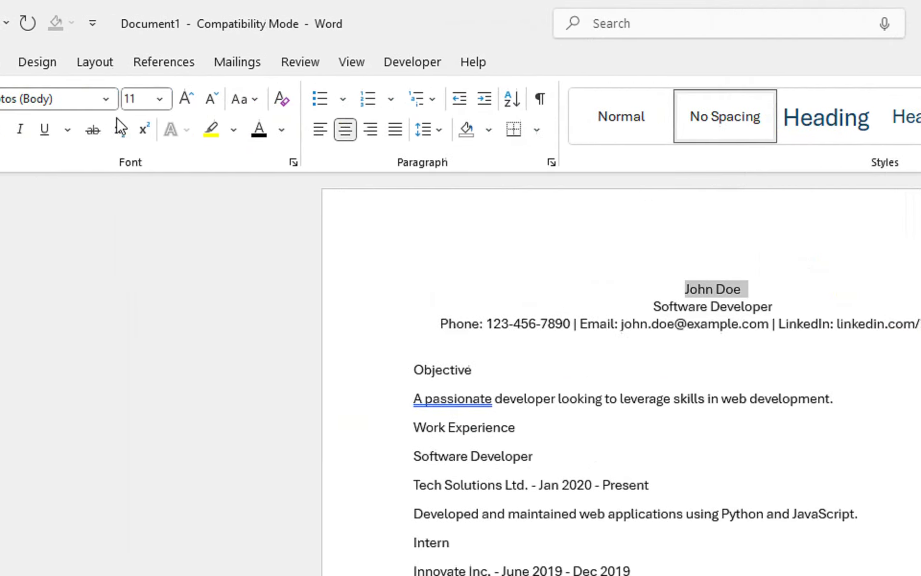
left_click(254, 101)
left_click(254, 101)
left_click(255, 101)
left_click(254, 101)
left_click(254, 101)
left_click(254, 101)
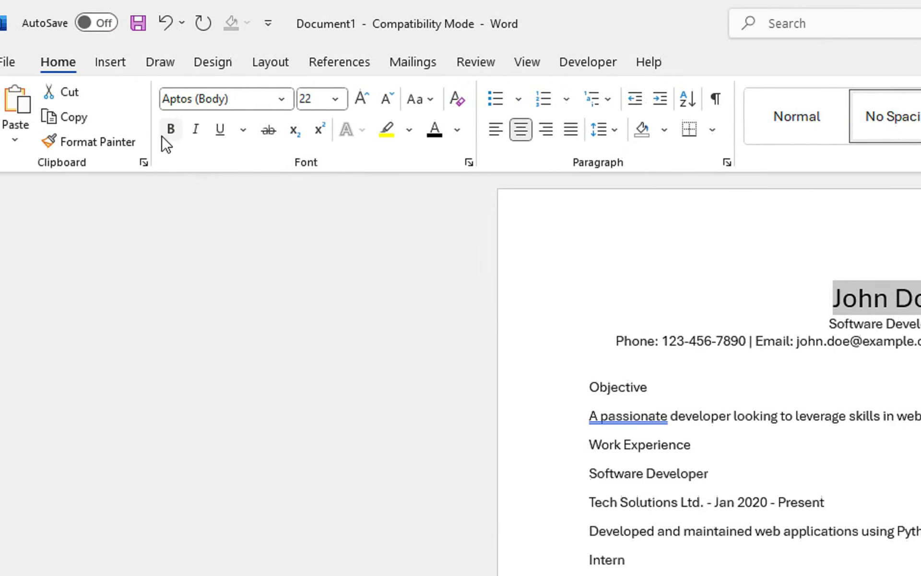
Bold the name John Doe and make the Software Developer line 14 pt bold.
left_click(63, 129)
left_click_drag(742, 324, 619, 326)
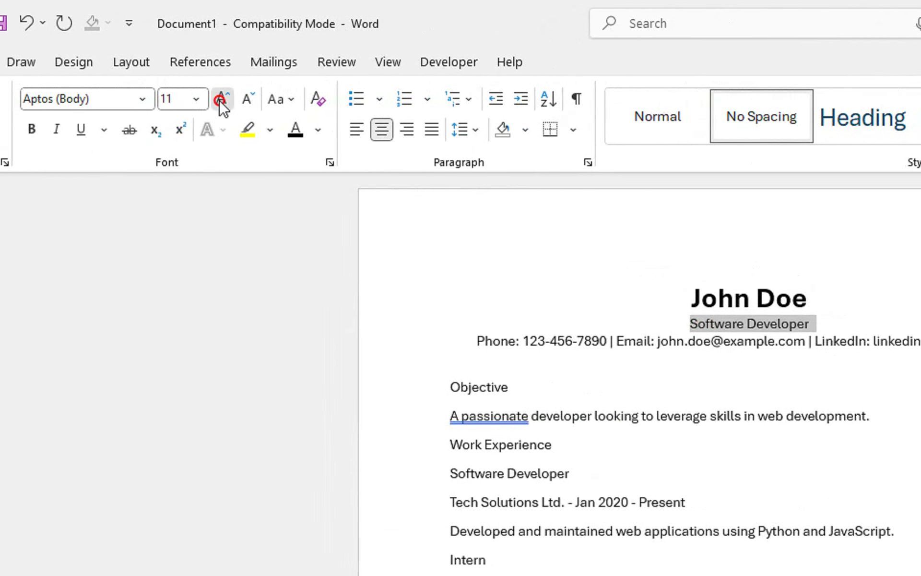
left_click(220, 102)
left_click(220, 102)
left_click(219, 102)
left_click(248, 100)
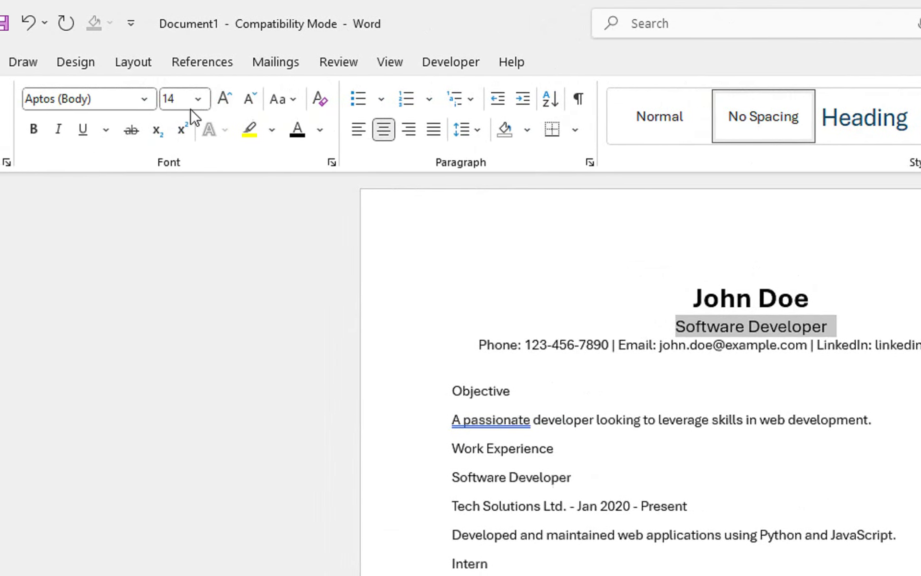
left_click(137, 129)
left_click(631, 361)
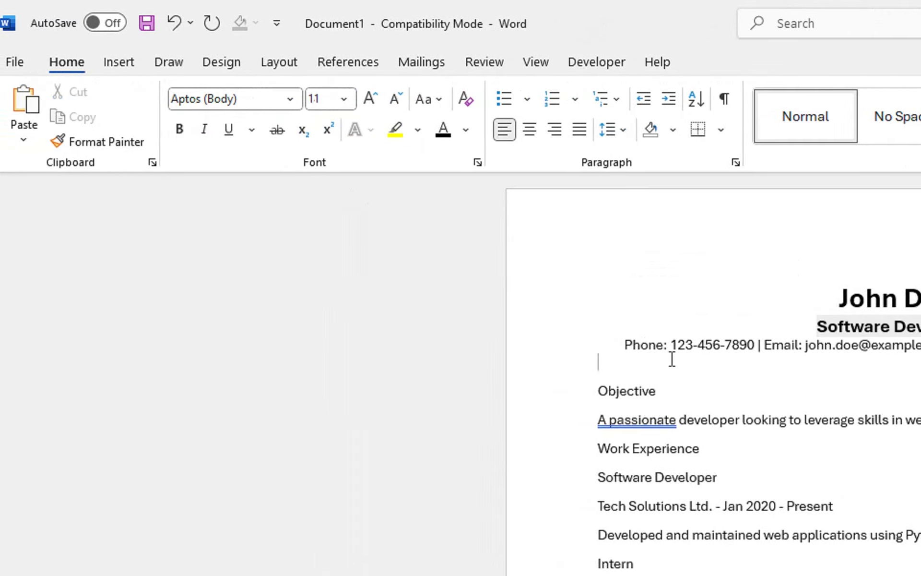
Make the Objective heading 18 pt and bold.
triple_click(666, 394)
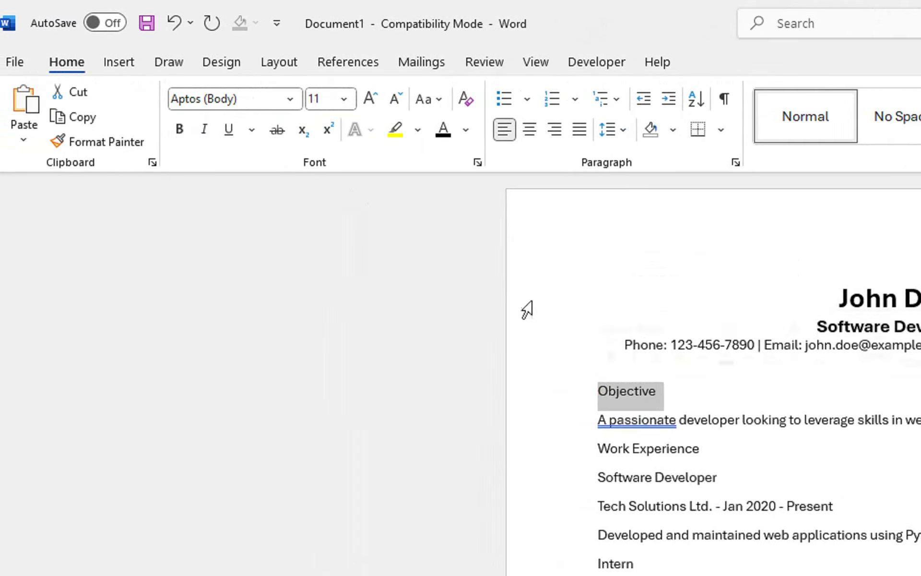
left_click(379, 101)
left_click(379, 101)
left_click(379, 101)
left_click(379, 102)
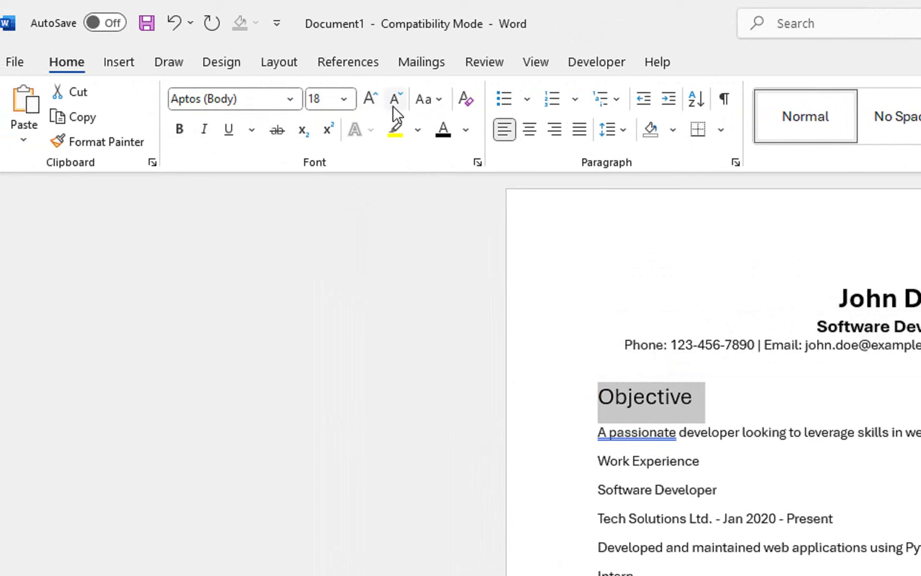
left_click(395, 111)
left_click(371, 99)
left_click(184, 130)
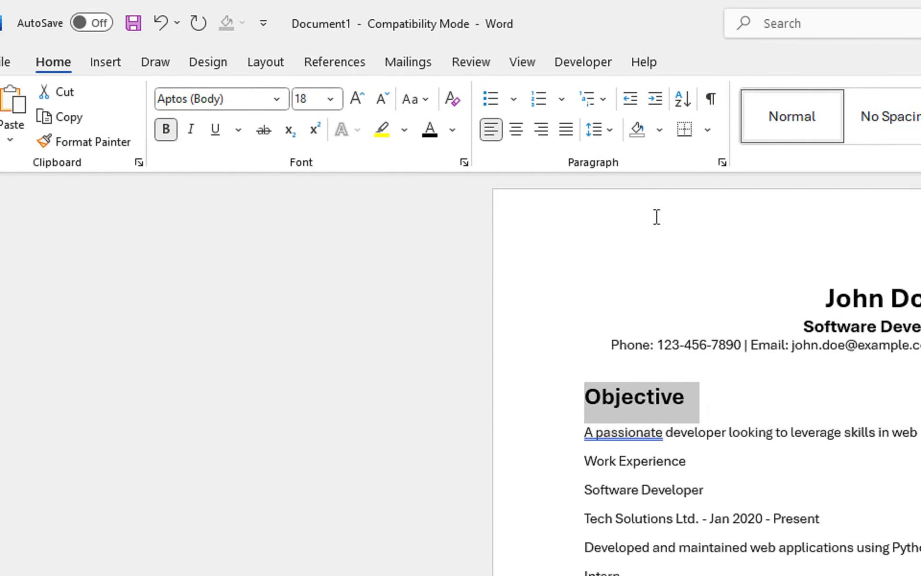
Shade the Objective heading dark orange with white text.
left_click(660, 130)
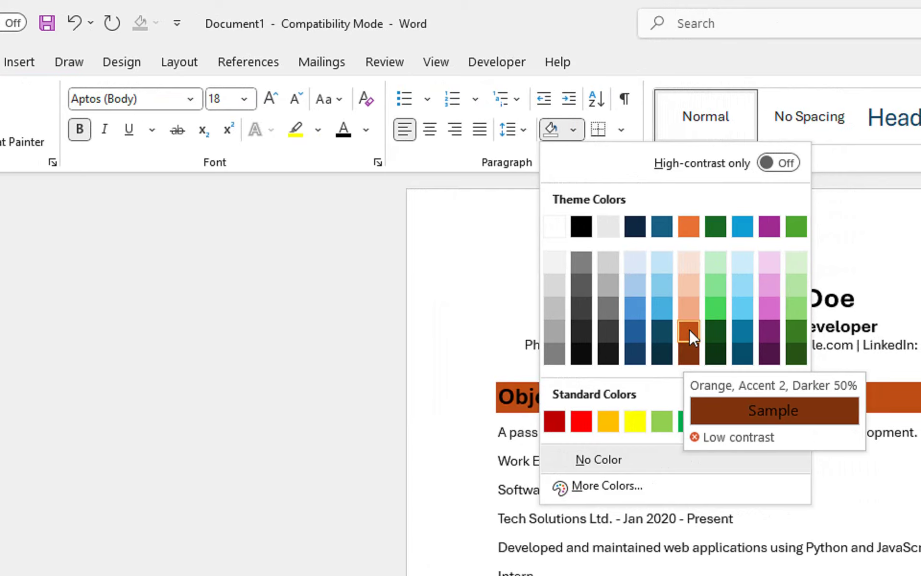
left_click(689, 329)
left_click(366, 130)
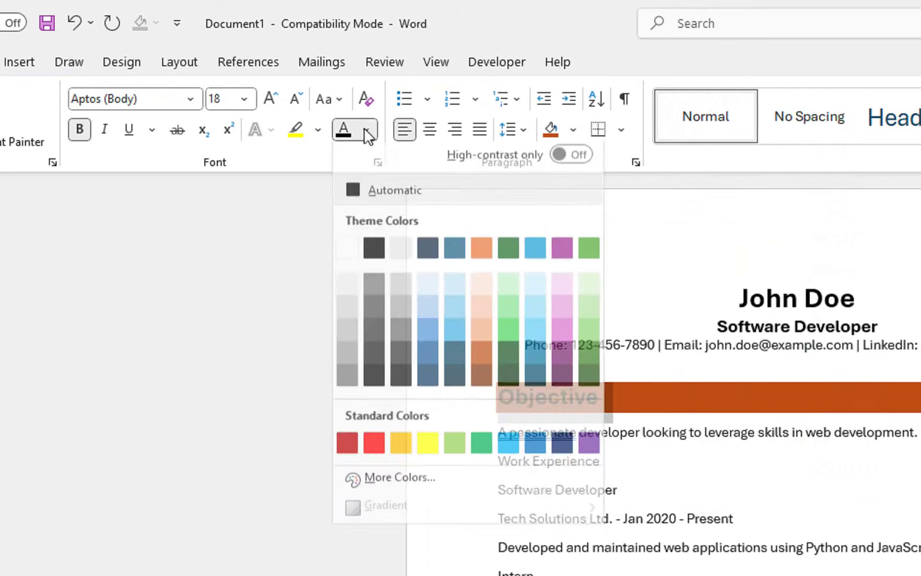
left_click(396, 303)
left_click(605, 489)
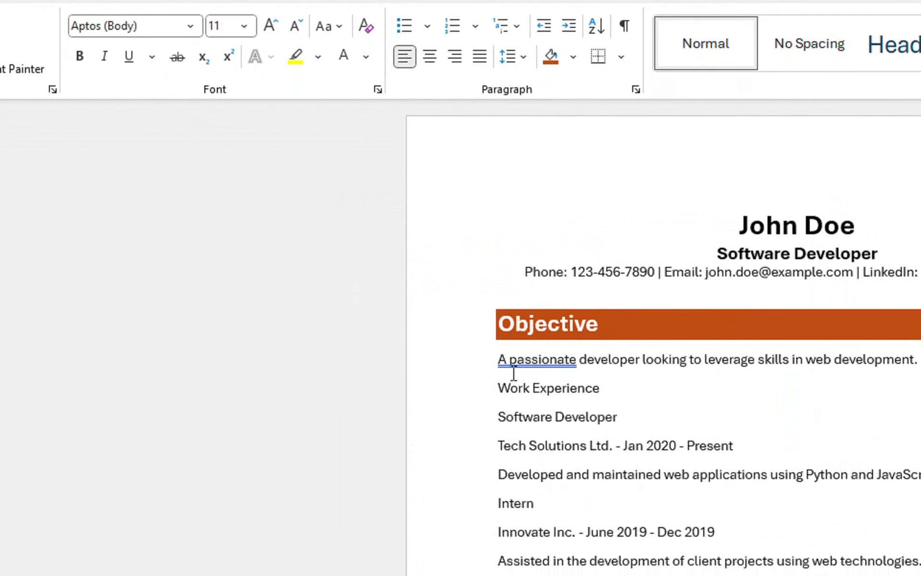
Correct 'A passionate' to 'I am a passionate' and enlarge the objective sentence to 12 pt.
right_click(515, 368)
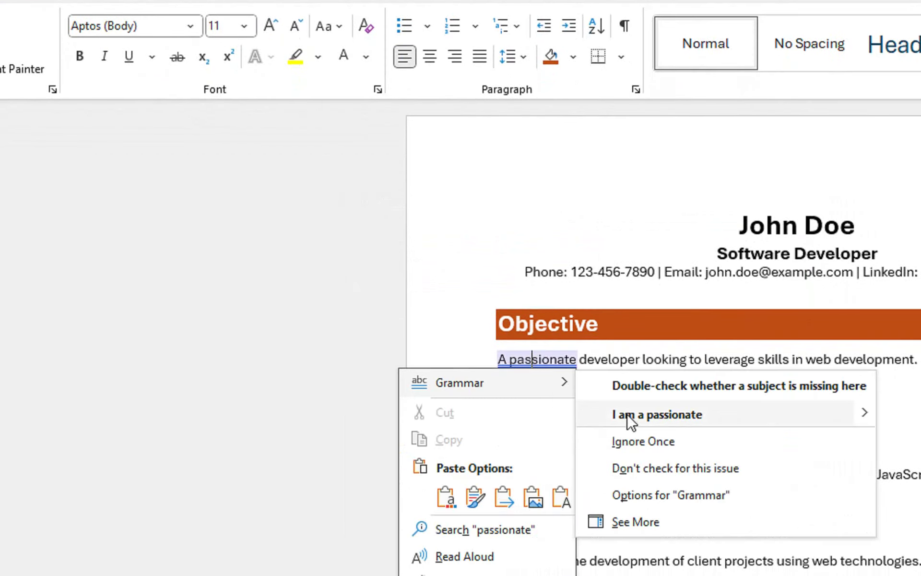
left_click(629, 416)
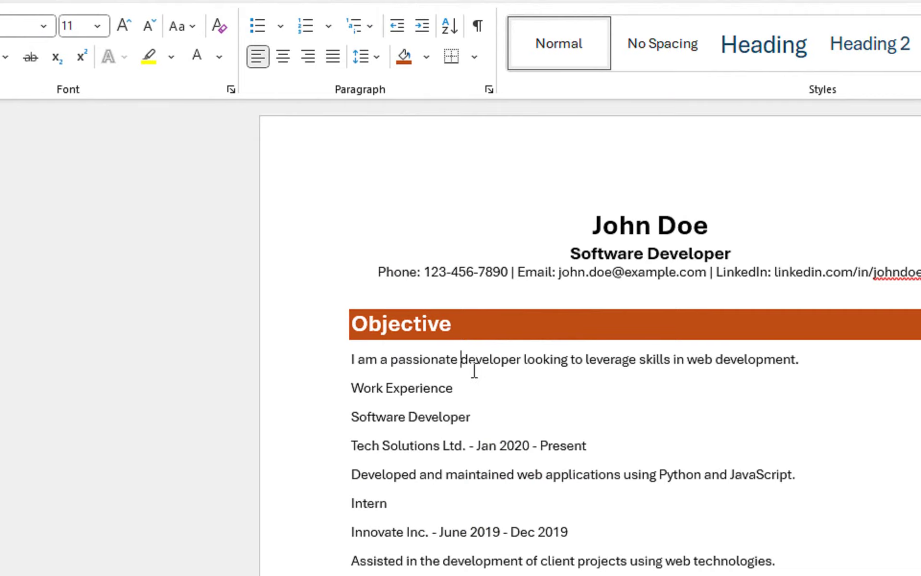
left_click_drag(352, 360, 804, 361)
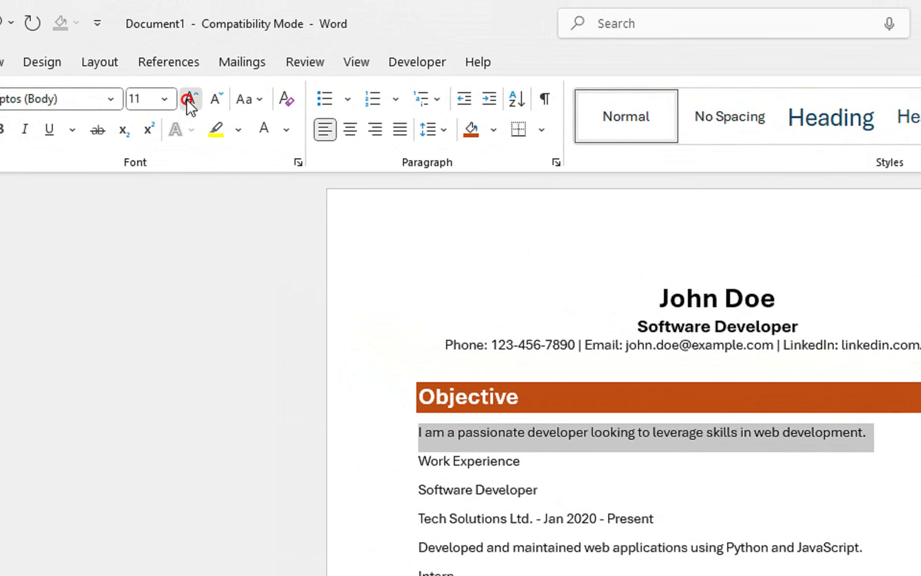
left_click(147, 61)
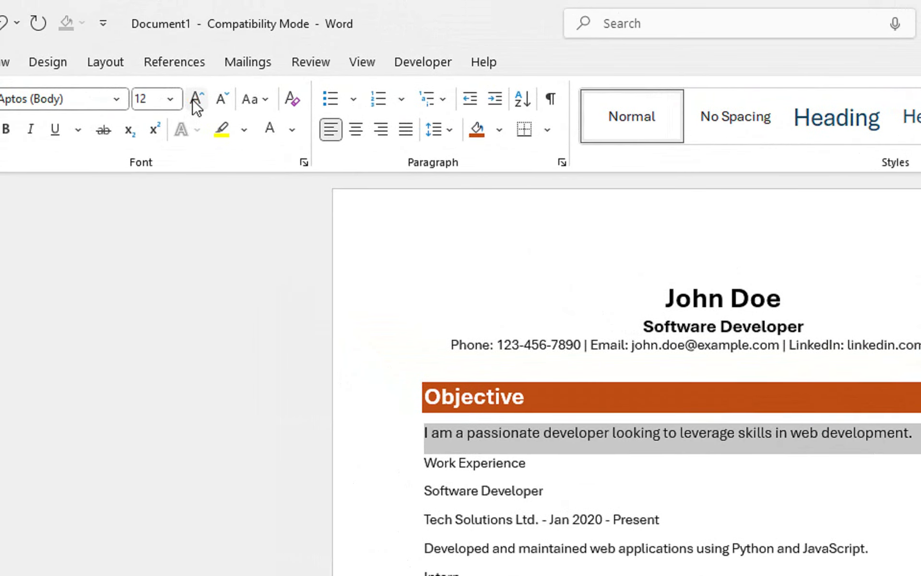
left_click(196, 107)
left_click(445, 434)
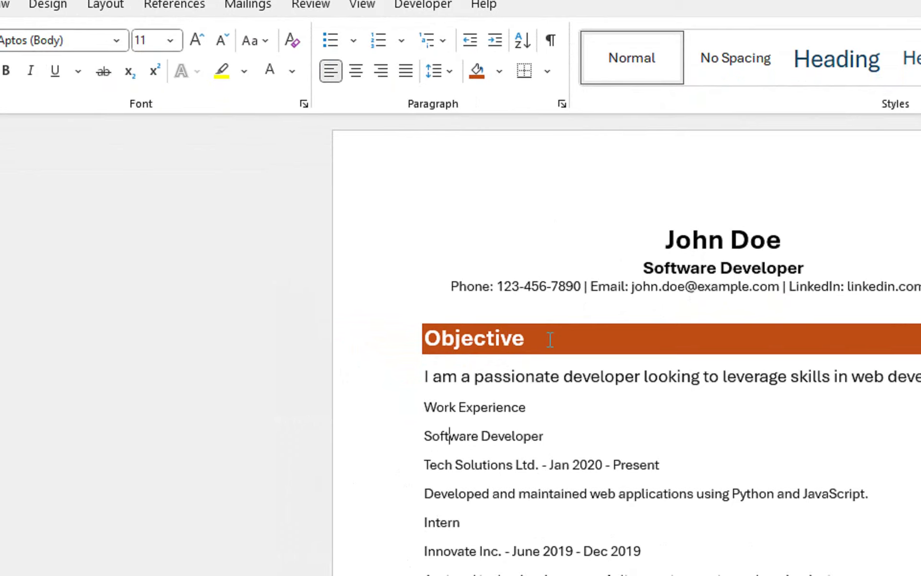
Remove the orange shading from the Objective heading and make its text black.
left_click(413, 343)
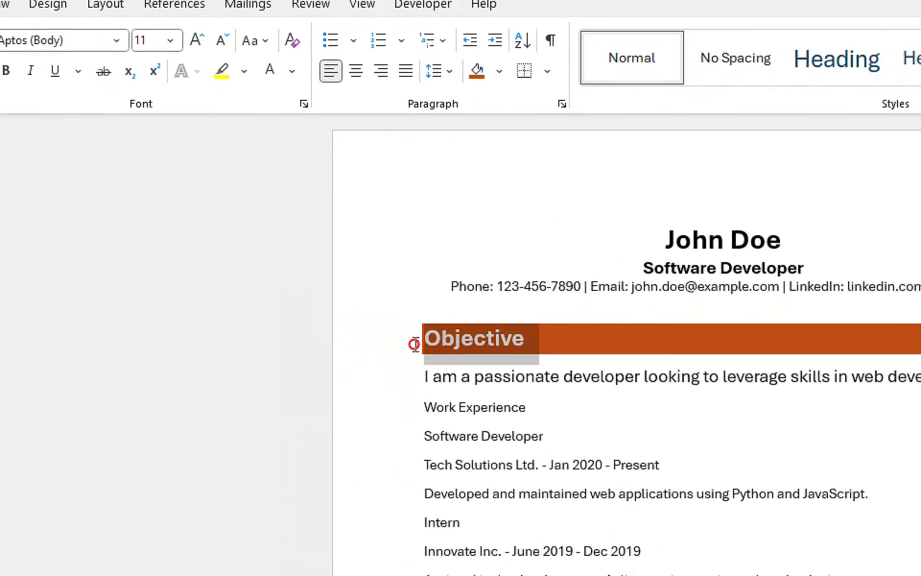
left_click(500, 131)
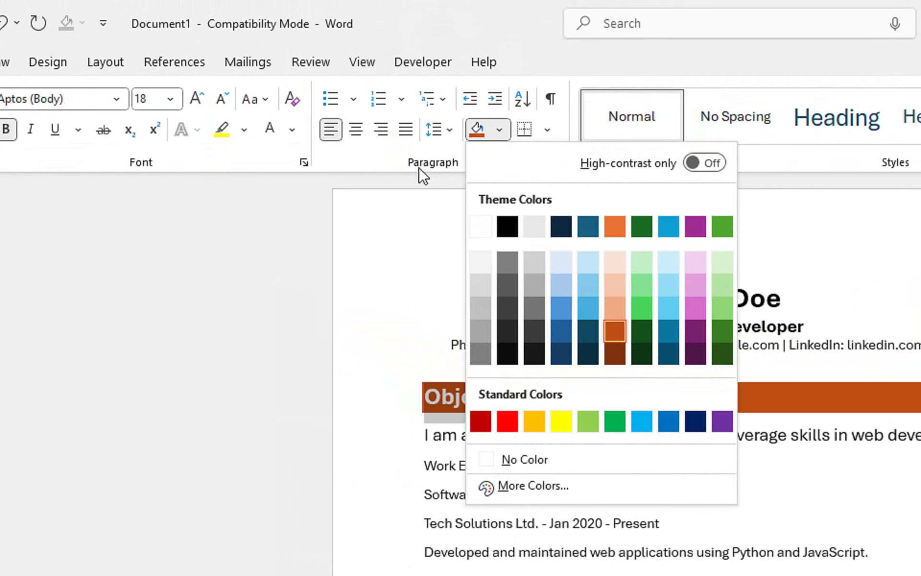
left_click(509, 459)
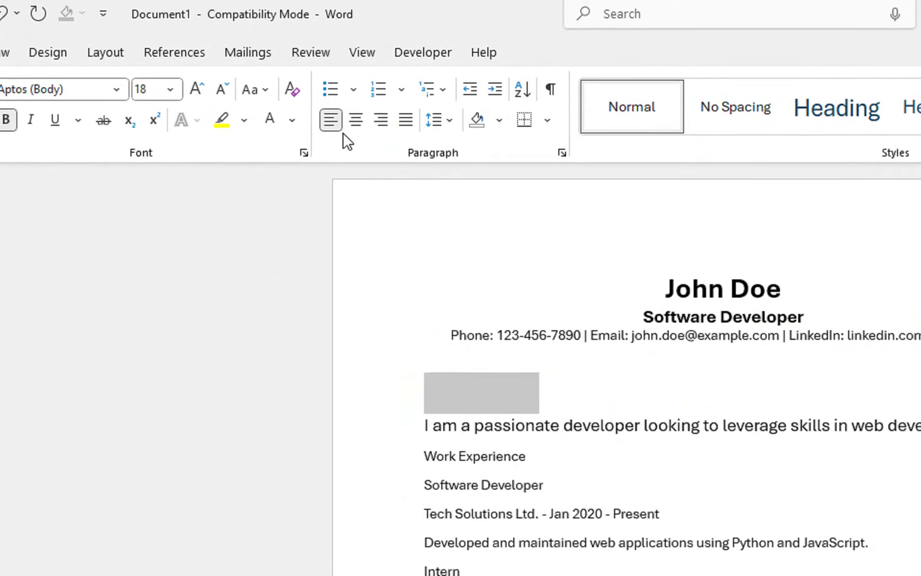
left_click(293, 131)
left_click(300, 256)
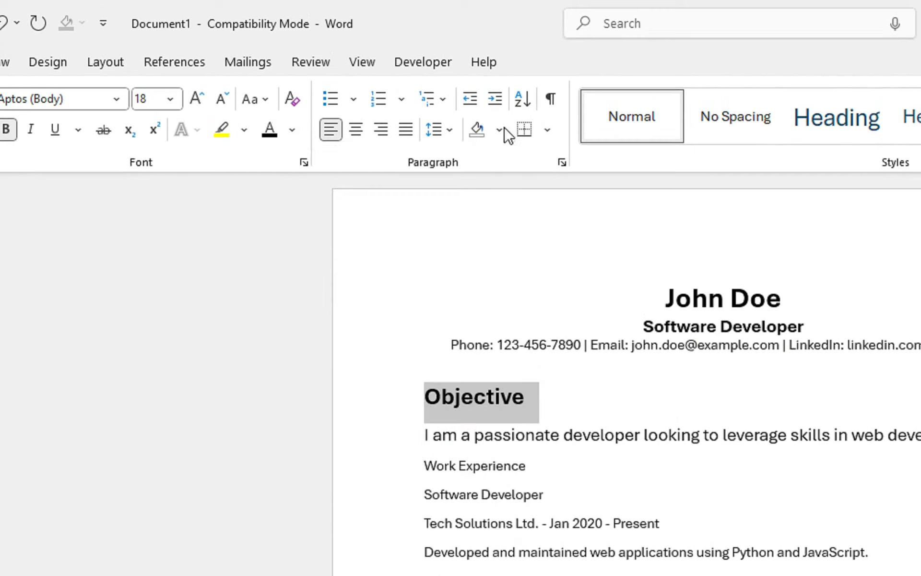
Try a bottom border and a box border on the Objective heading, then remove all borders.
left_click(548, 130)
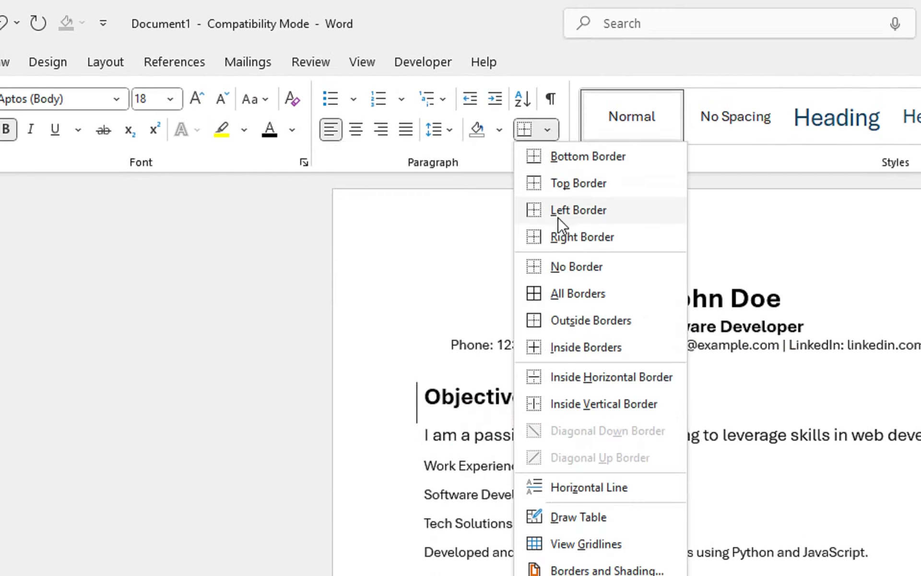
left_click(581, 157)
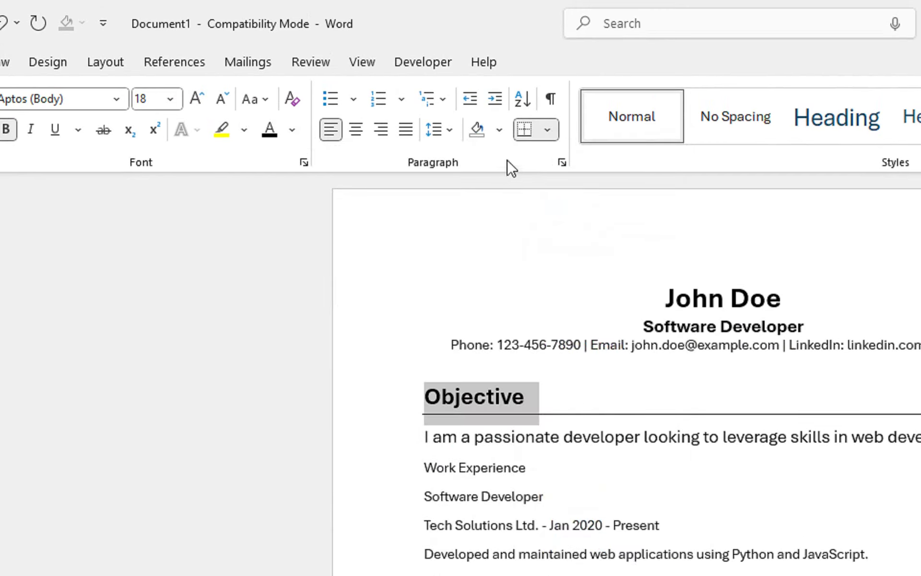
left_click(547, 130)
left_click(595, 327)
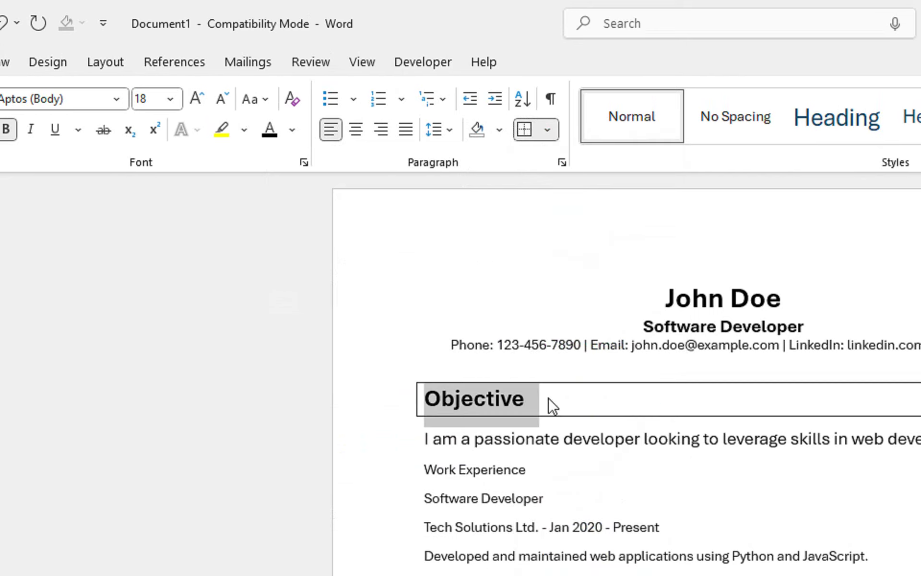
left_click(547, 130)
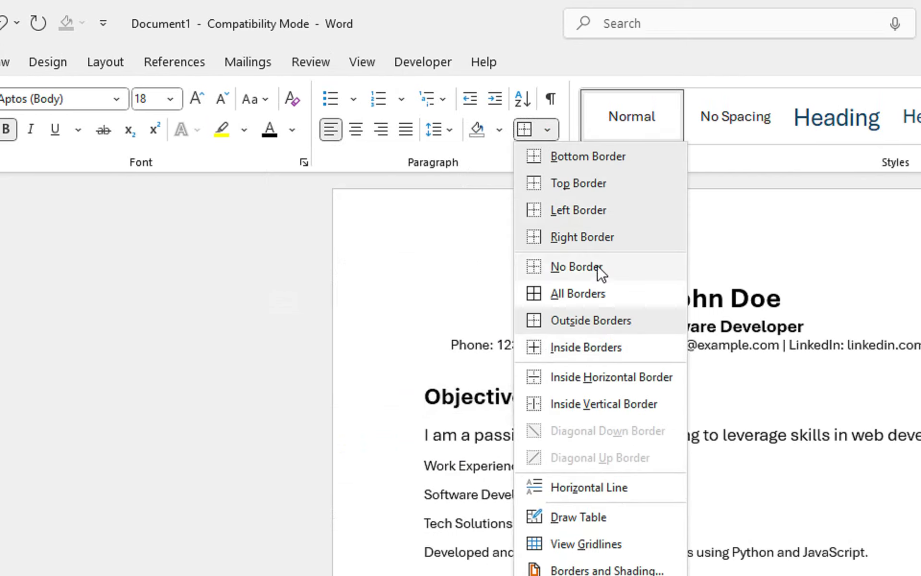
left_click(597, 267)
Shade the Objective heading band light blue.
left_click(500, 130)
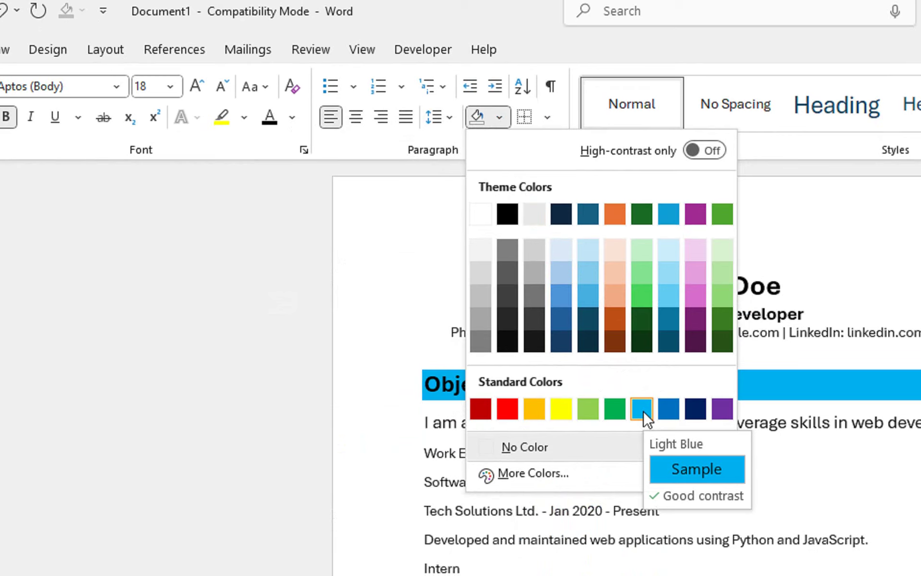
left_click(585, 249)
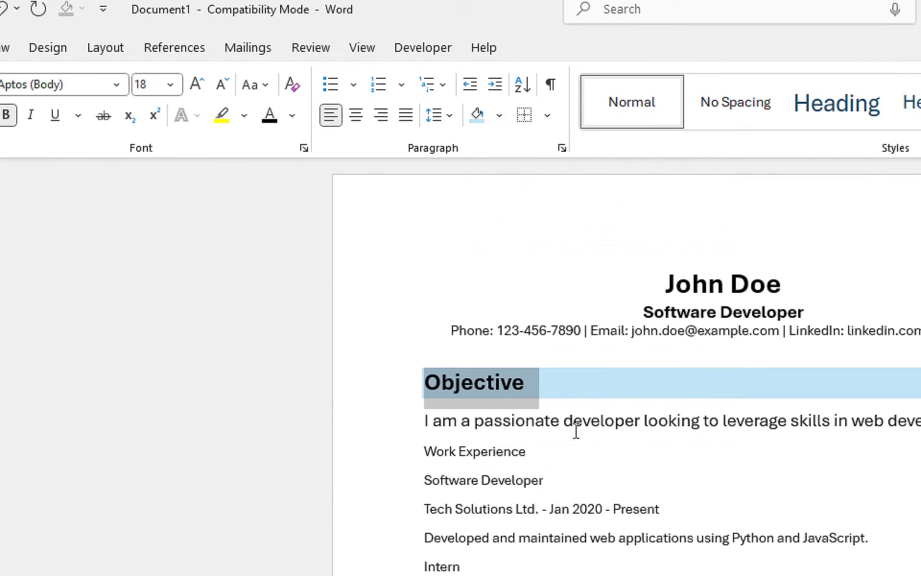
left_click(558, 388)
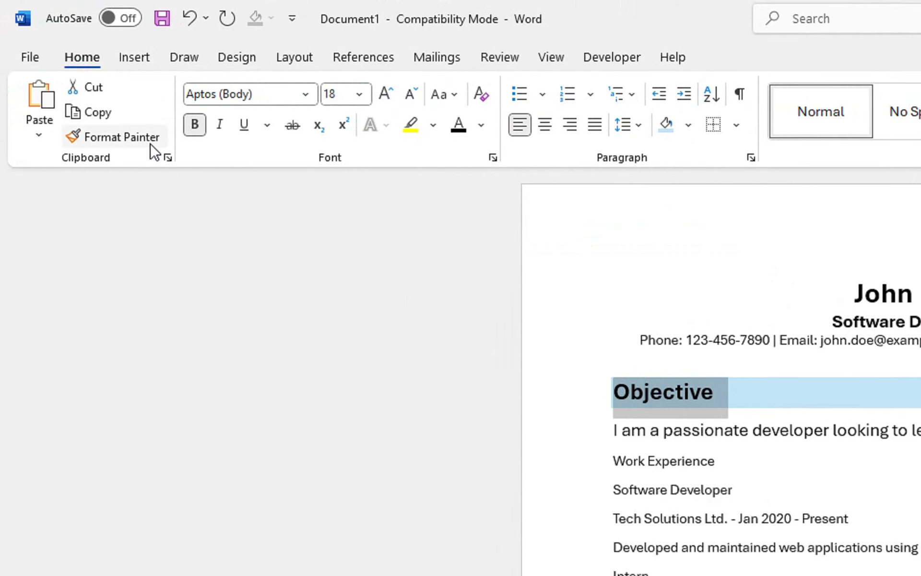
Format-paint Objective's pale-blue bold style onto Work Experience, Intern, Education and Personal Information.
left_click(150, 140)
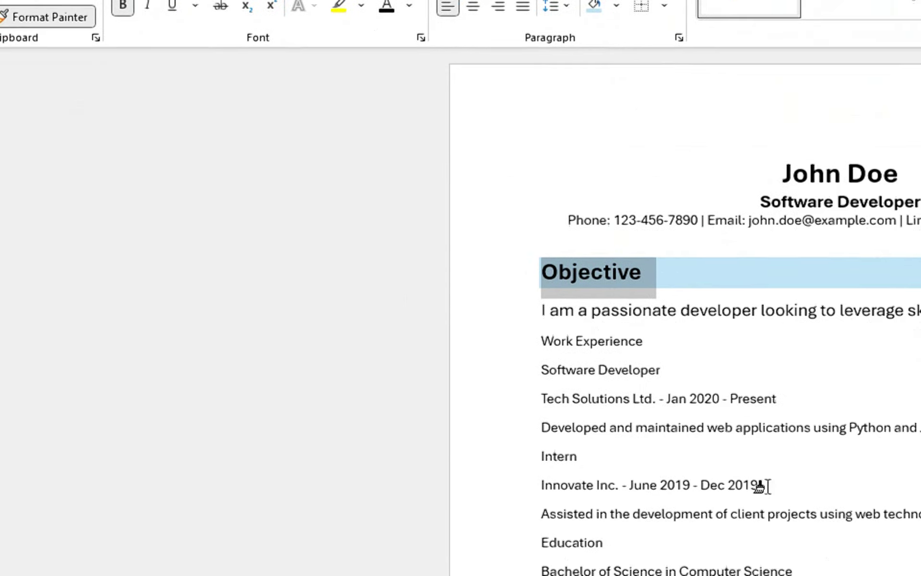
left_click(661, 363)
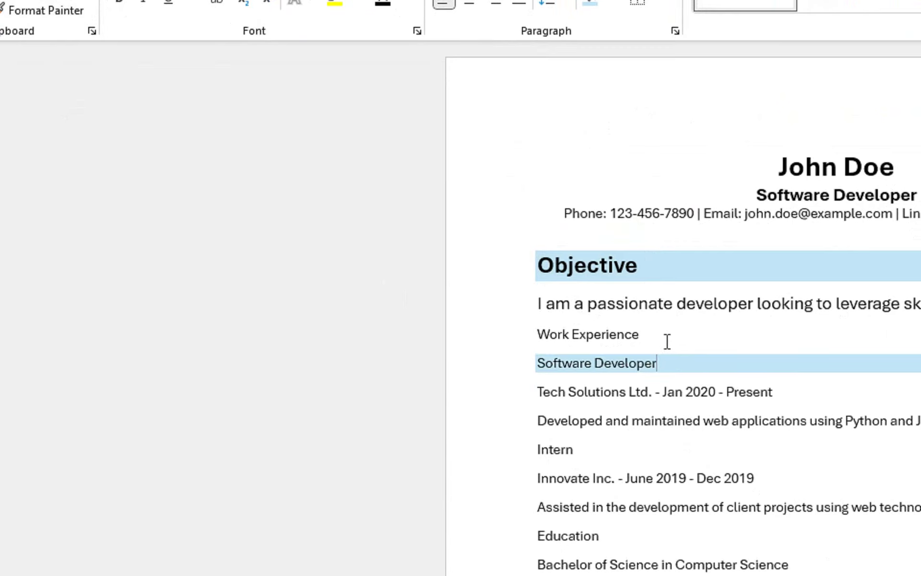
key("ctrl+z")
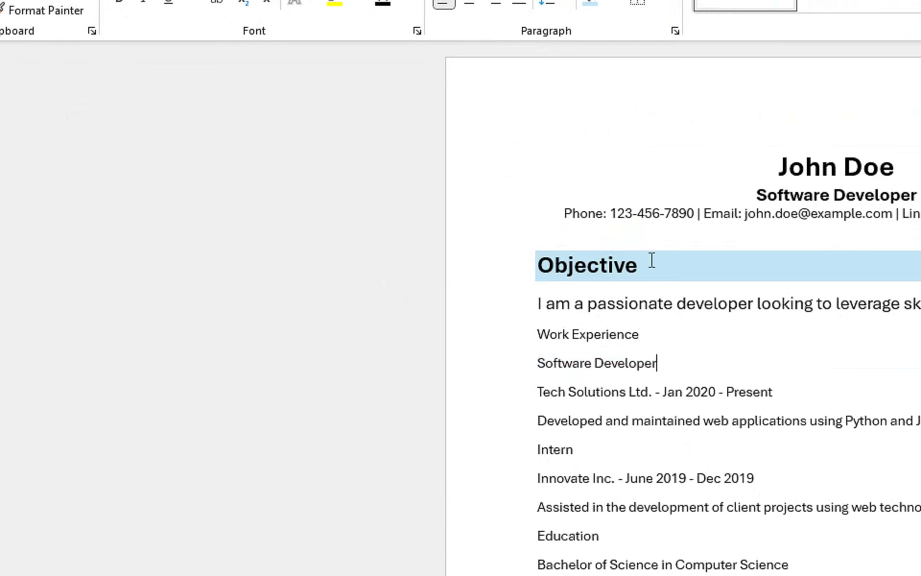
left_click_drag(652, 261, 528, 261)
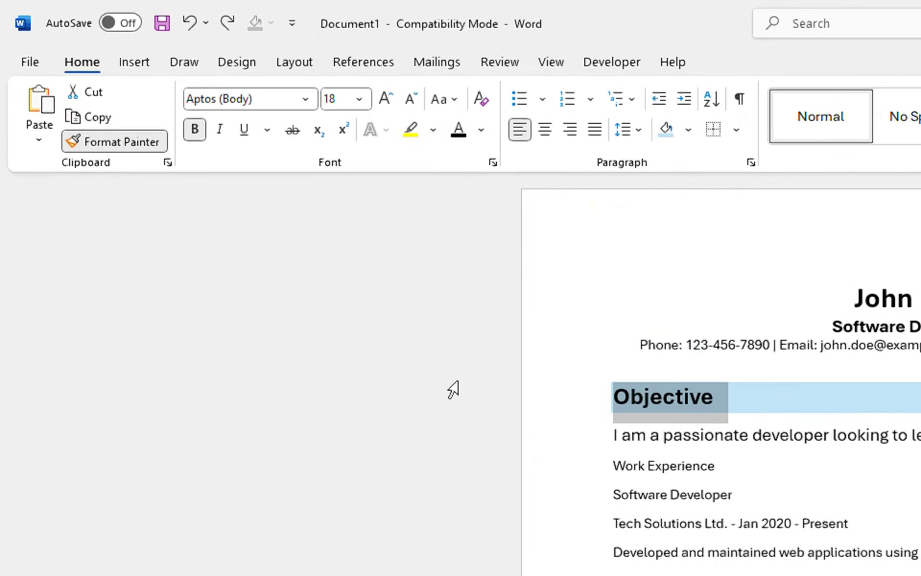
left_click_drag(721, 428, 588, 427)
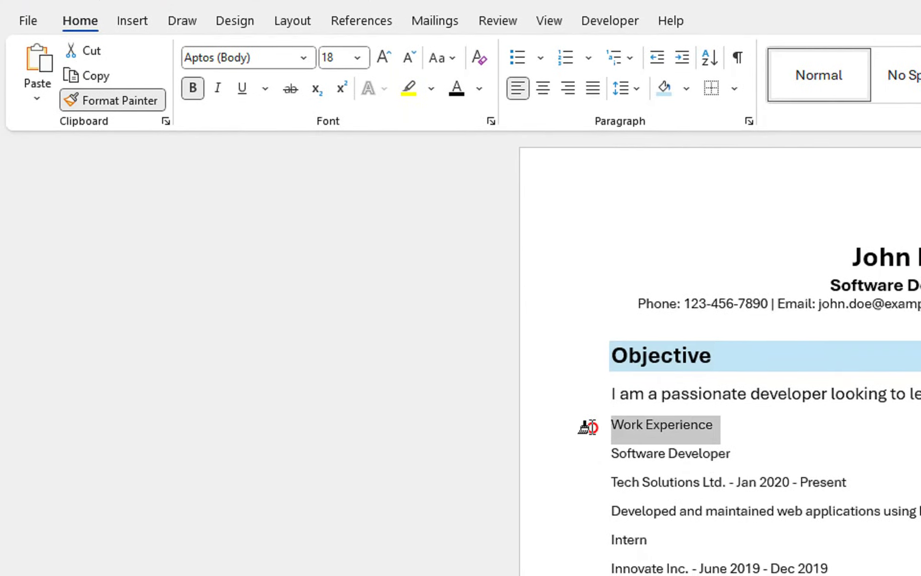
left_click_drag(650, 405, 611, 404)
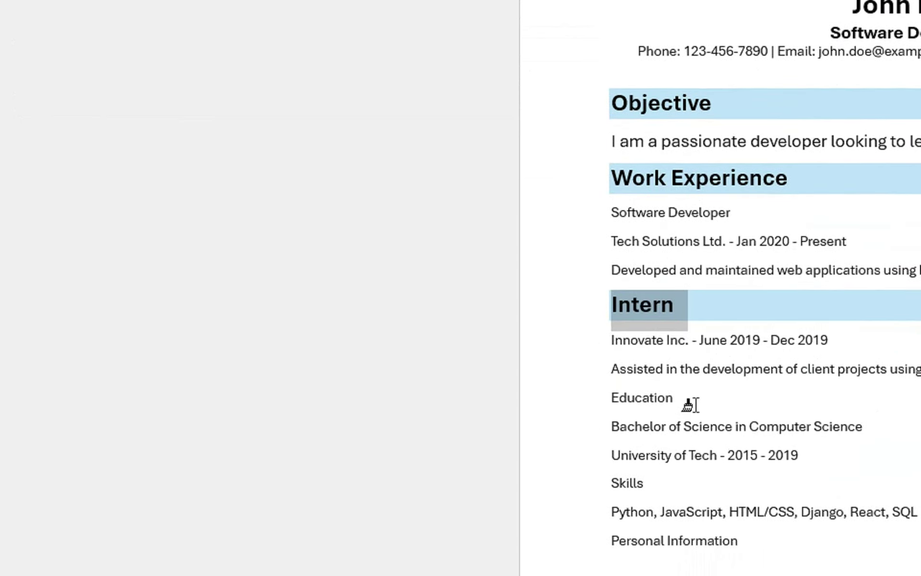
mouse_move(688, 398)
left_mouse_down()
mouse_move(615, 401)
mouse_move(608, 429)
left_mouse_up()
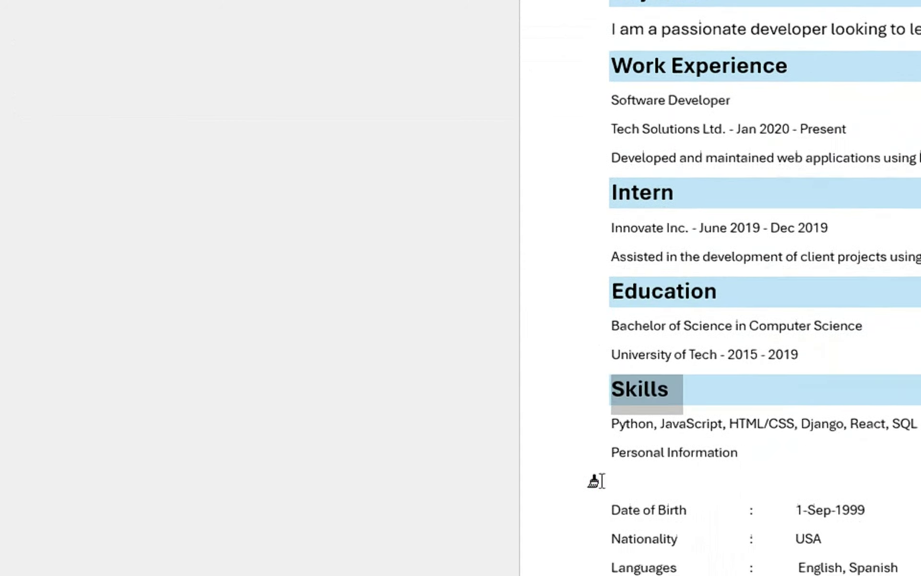
left_click_drag(724, 426, 593, 421)
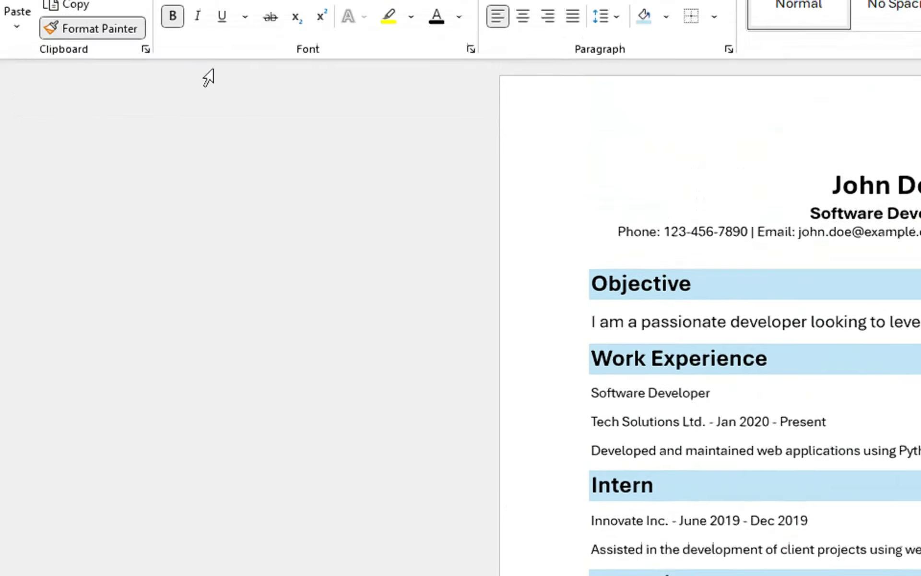
left_click(154, 144)
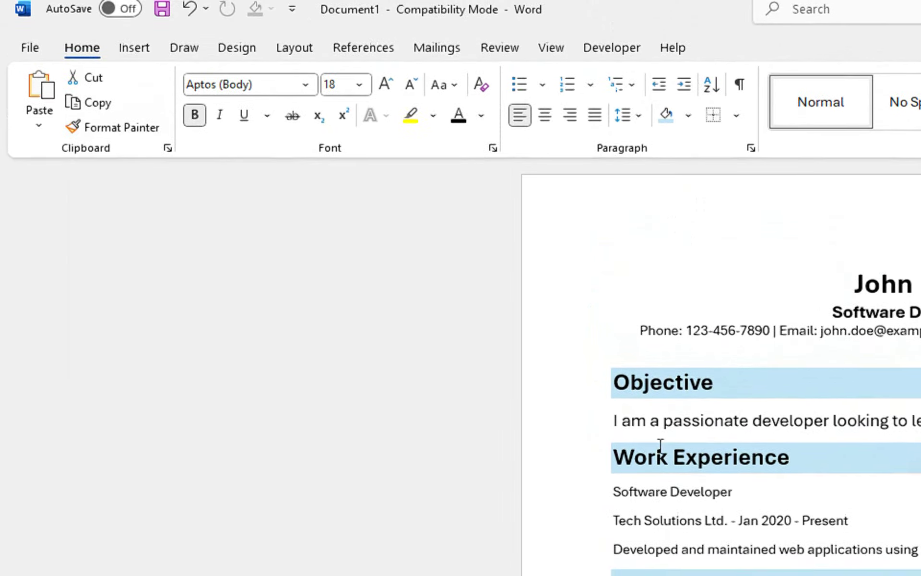
Set the Objective and Work Experience headings to the Aptos Display font.
double_click(649, 382)
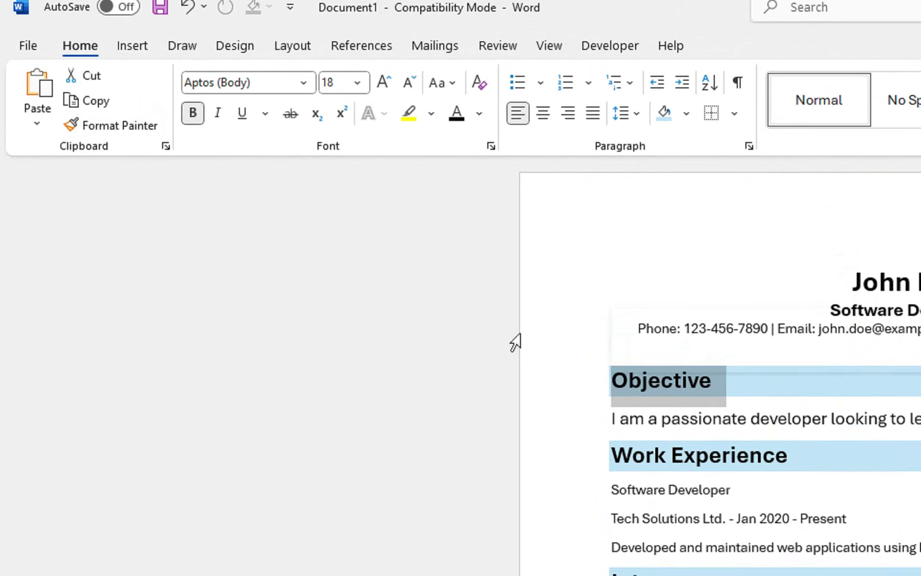
left_click(303, 99)
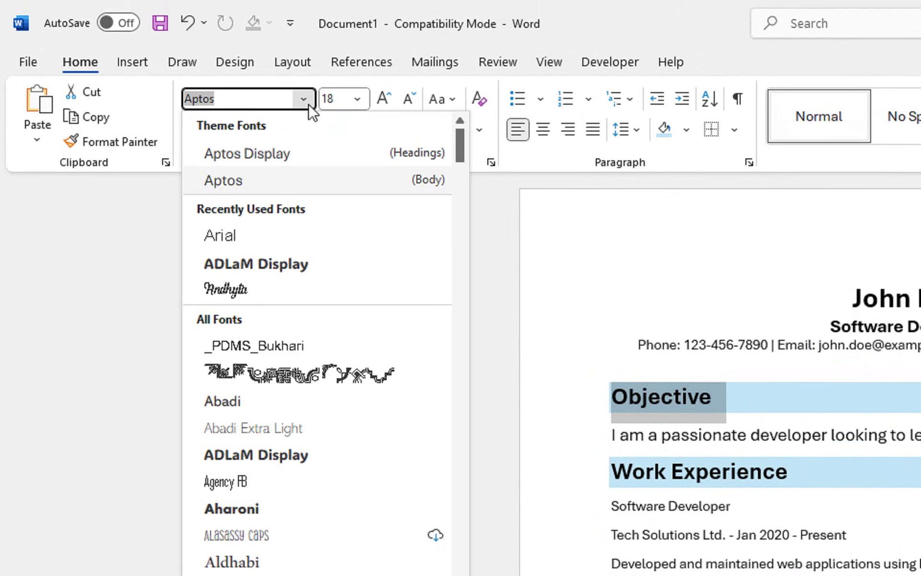
left_click(317, 155)
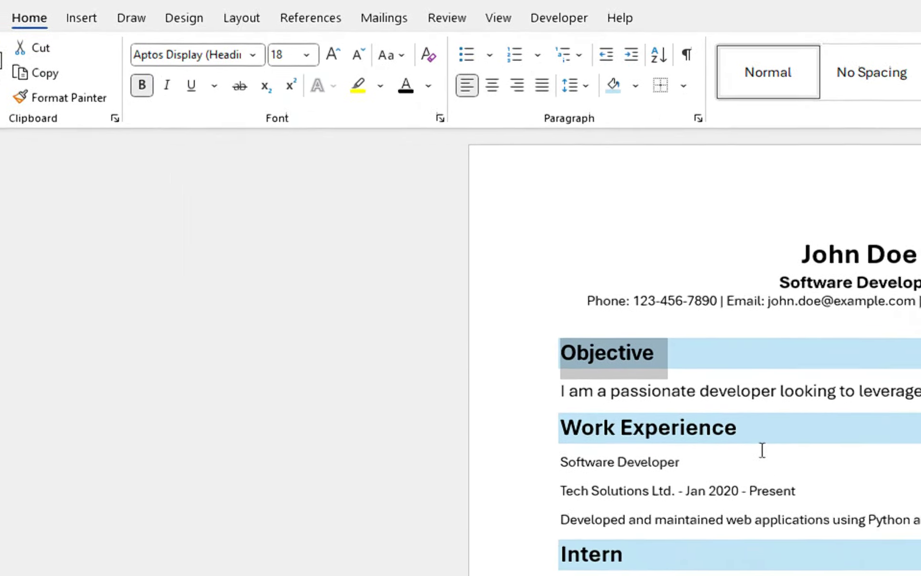
left_click_drag(761, 449, 560, 429)
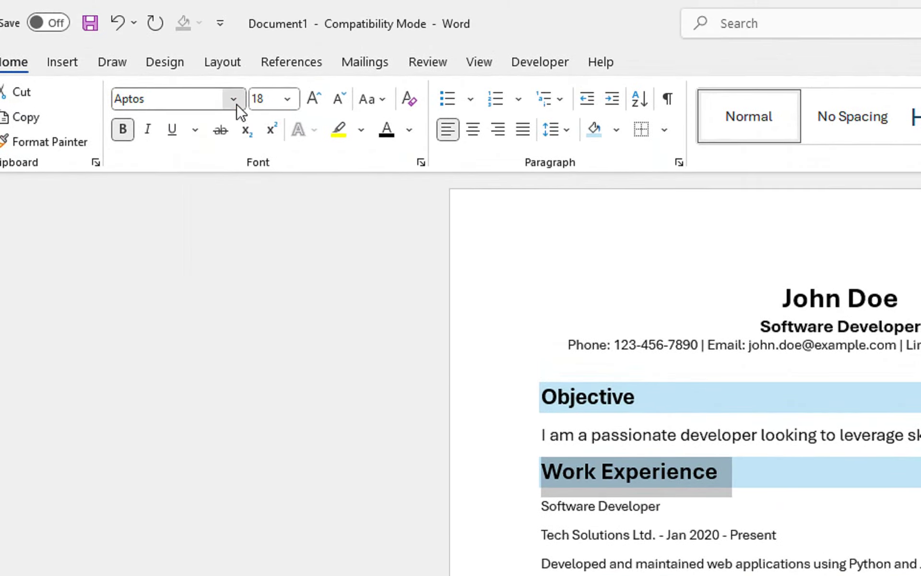
left_click(237, 105)
left_click(267, 154)
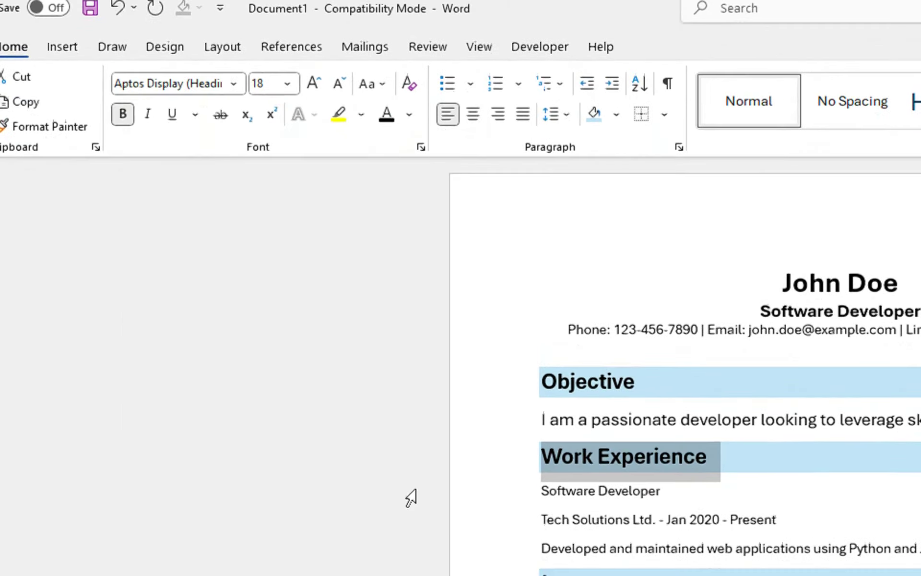
Set the Intern heading to Aptos Display and select the Education heading for the same font.
left_click(590, 390)
double_click(590, 390)
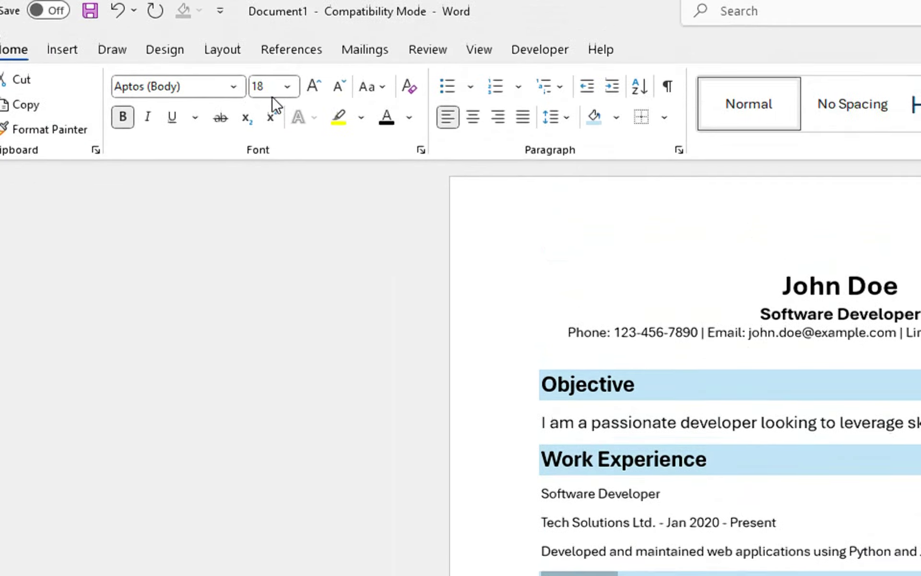
left_click(234, 100)
left_click(237, 154)
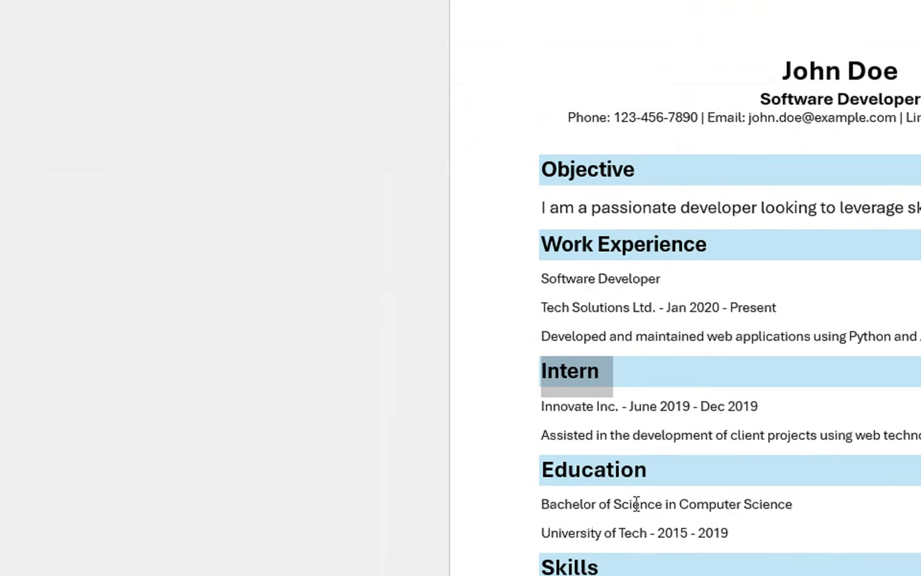
left_click_drag(542, 405, 528, 424)
left_click(645, 418)
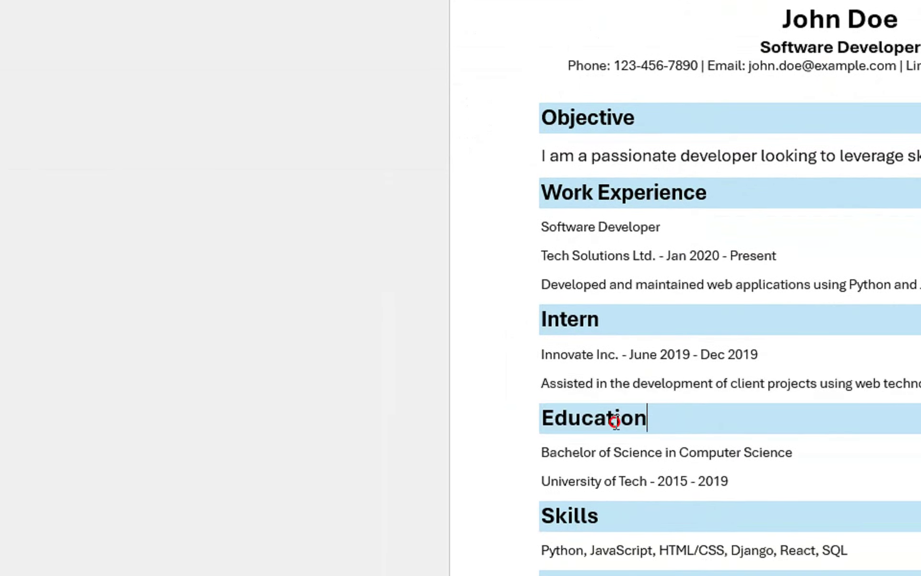
left_click_drag(616, 423, 541, 423)
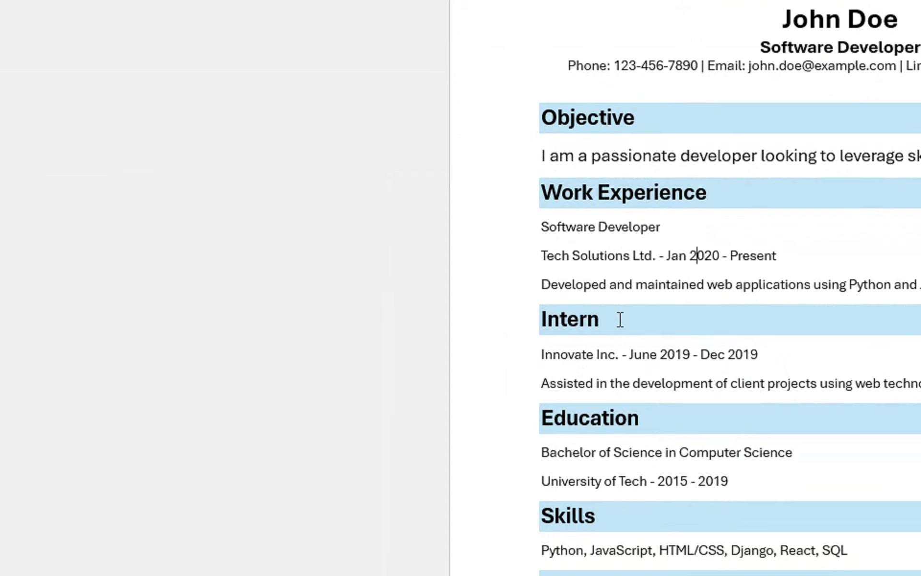
scroll(608, 187, "up", 2)
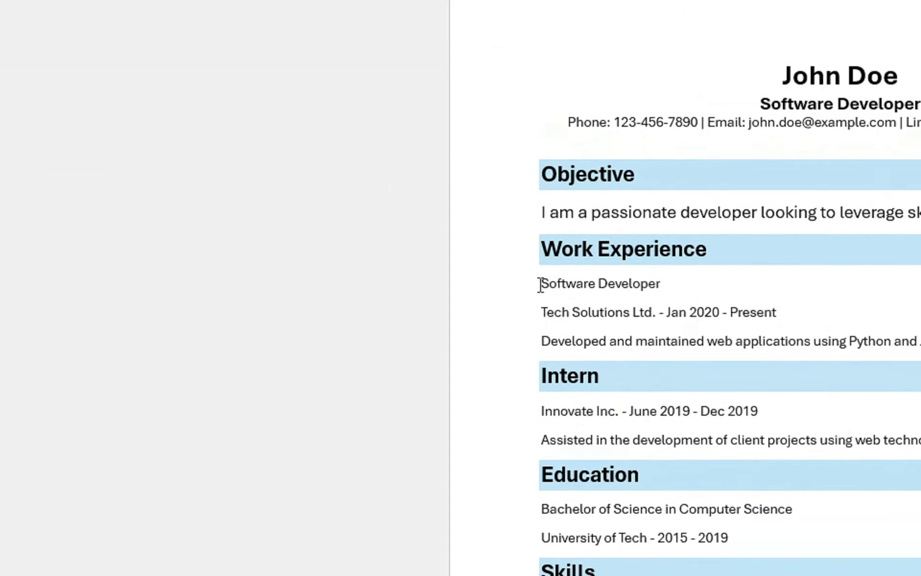
Apply Heading 2 to the Software Developer job title and check its collapse/expand toggle.
triple_click(618, 283)
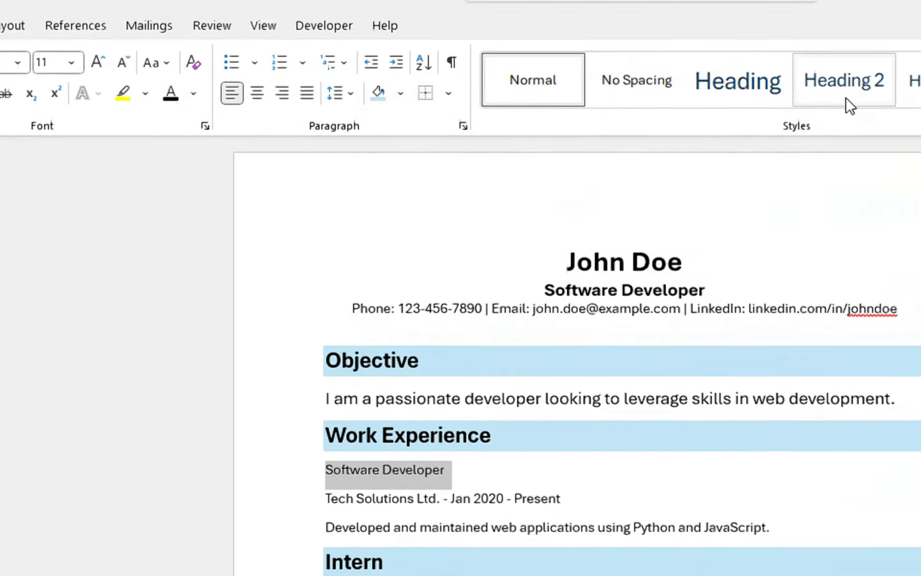
left_click(733, 139)
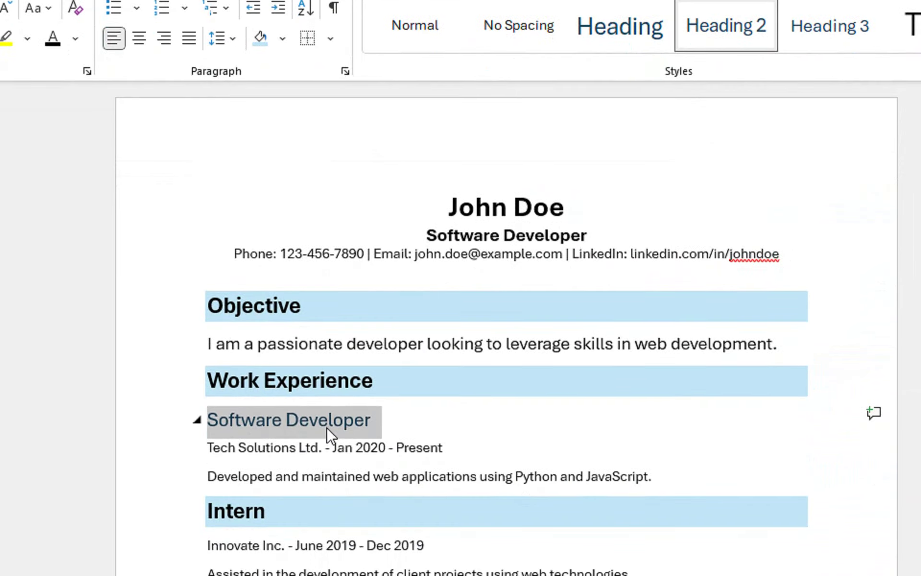
left_click(328, 419)
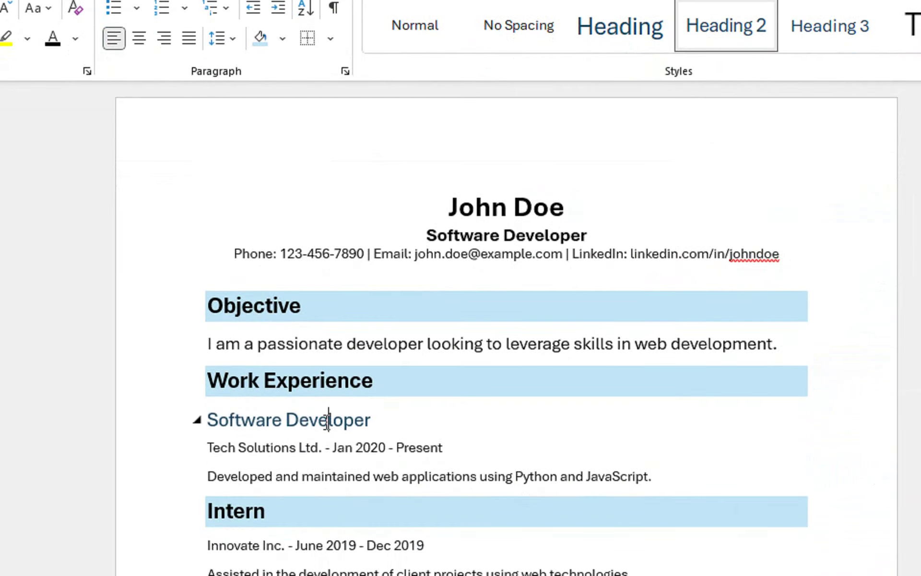
left_click(197, 420)
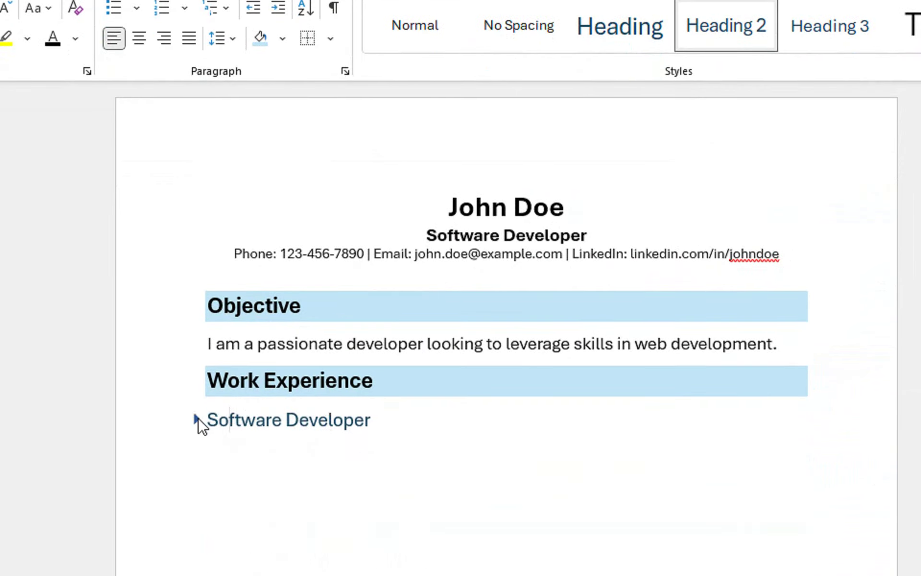
left_click(198, 421)
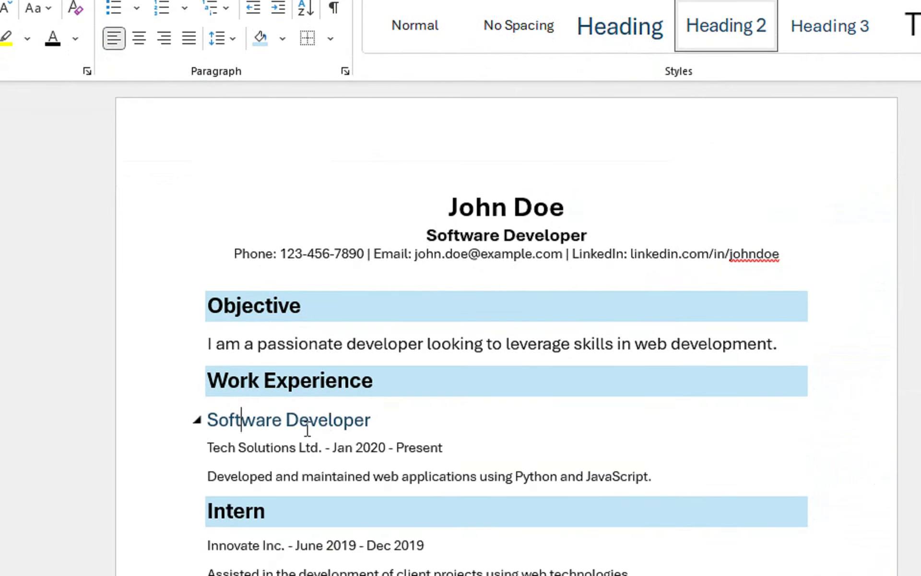
Discard an accidental empty comment on the Software Developer heading and reselect its text.
left_click_drag(382, 423, 229, 415)
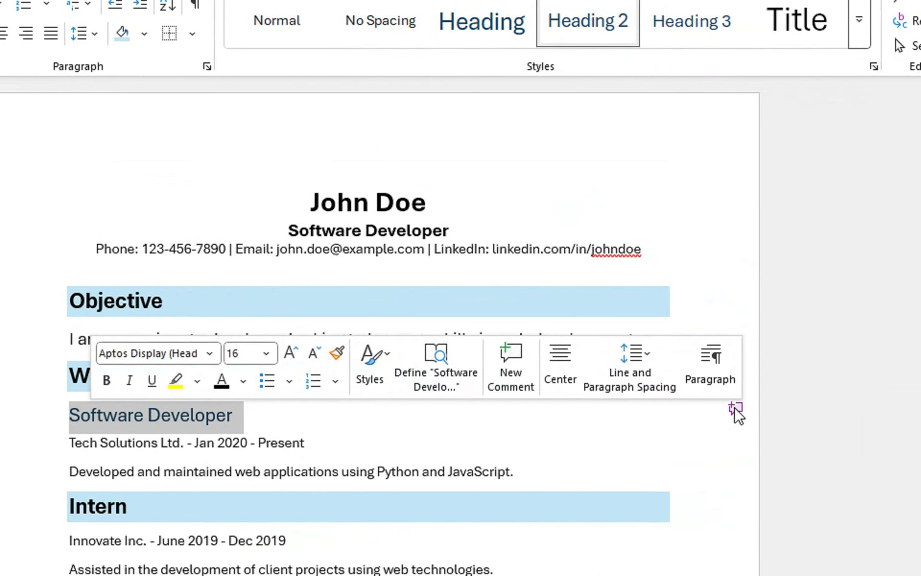
left_click(733, 412)
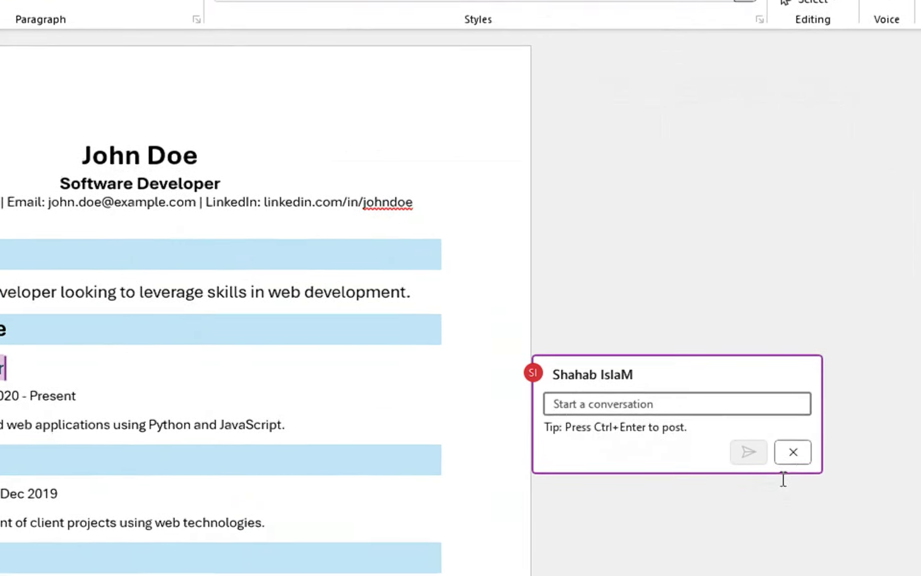
left_click(852, 499)
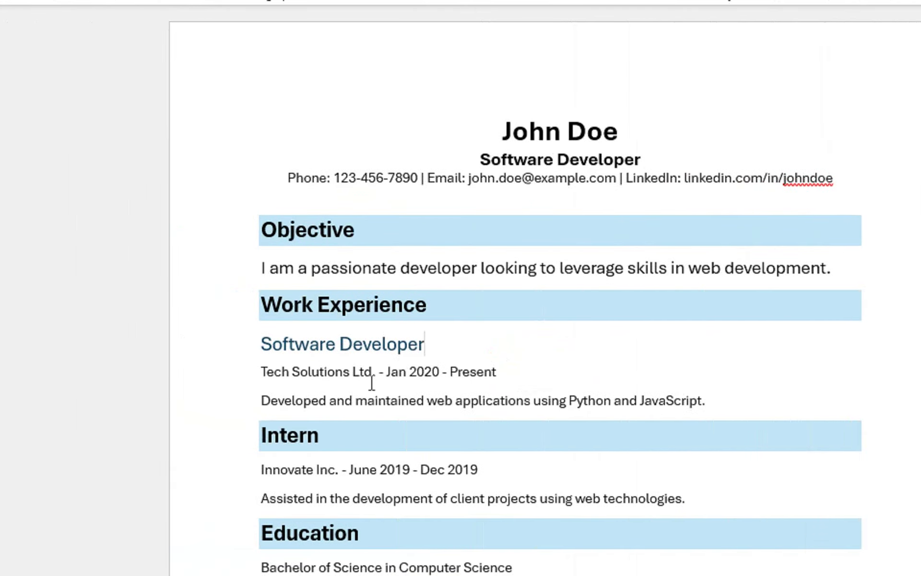
left_click_drag(424, 346, 289, 349)
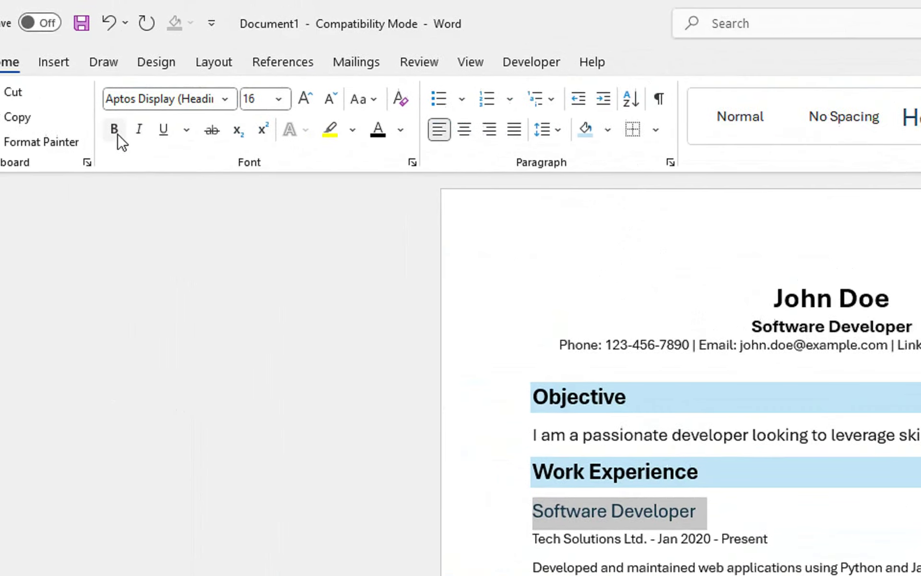
Make the Software Developer subheading bold with Black, Text 1 font colour.
left_click(176, 131)
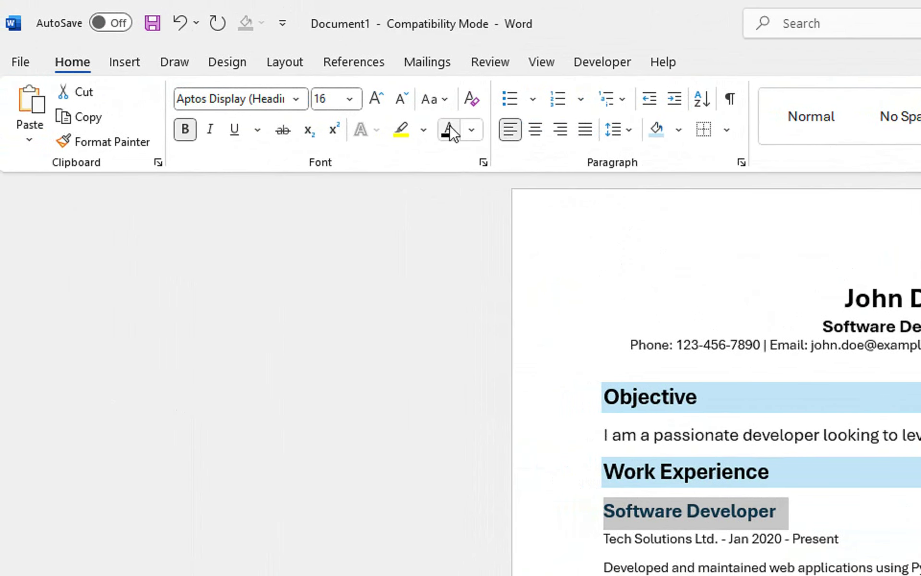
left_click(471, 131)
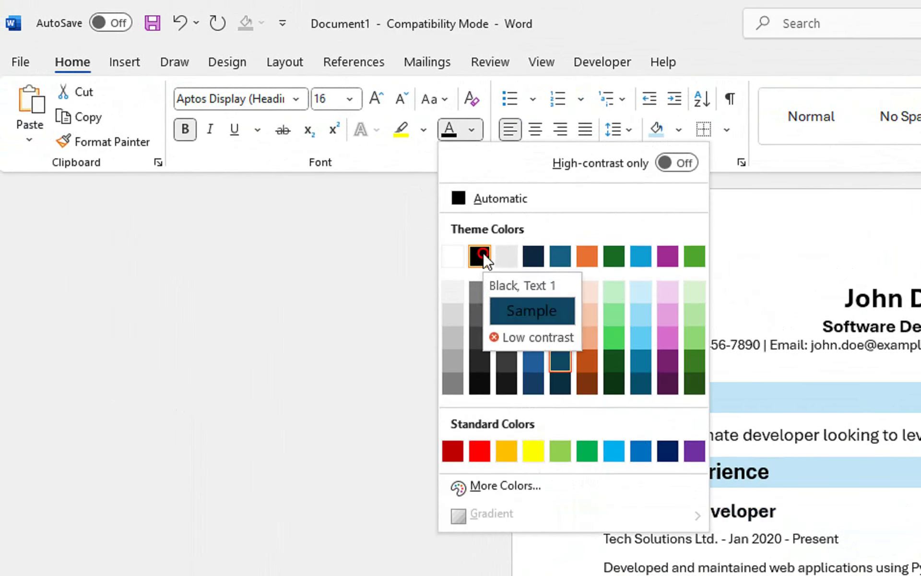
left_click(482, 258)
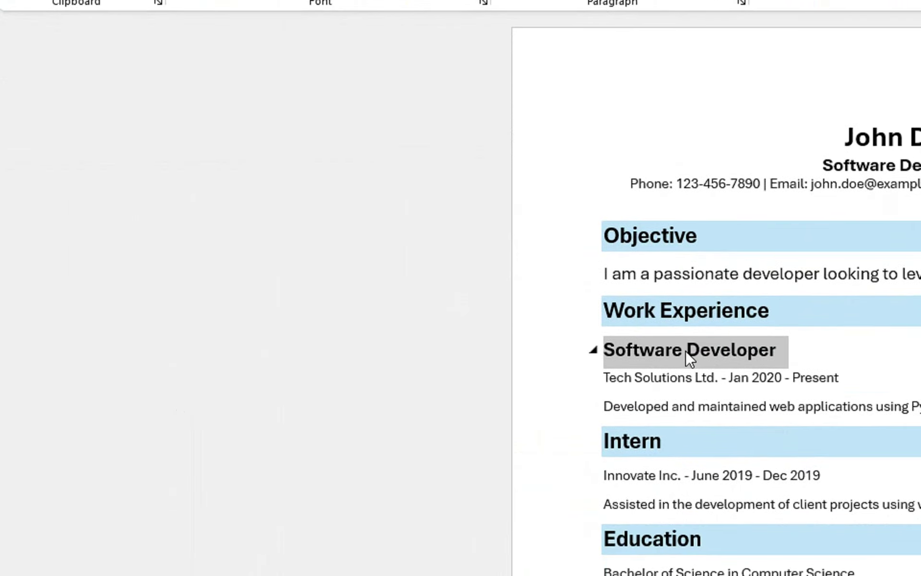
left_click(111, 126)
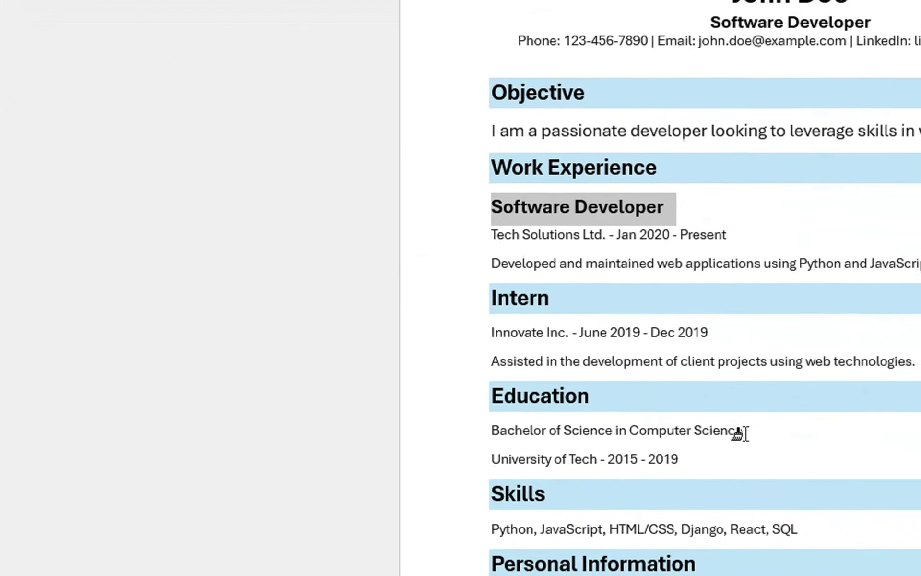
Paint the job-title format onto the Bachelor of Science in Computer Science line.
left_click_drag(728, 429, 474, 424)
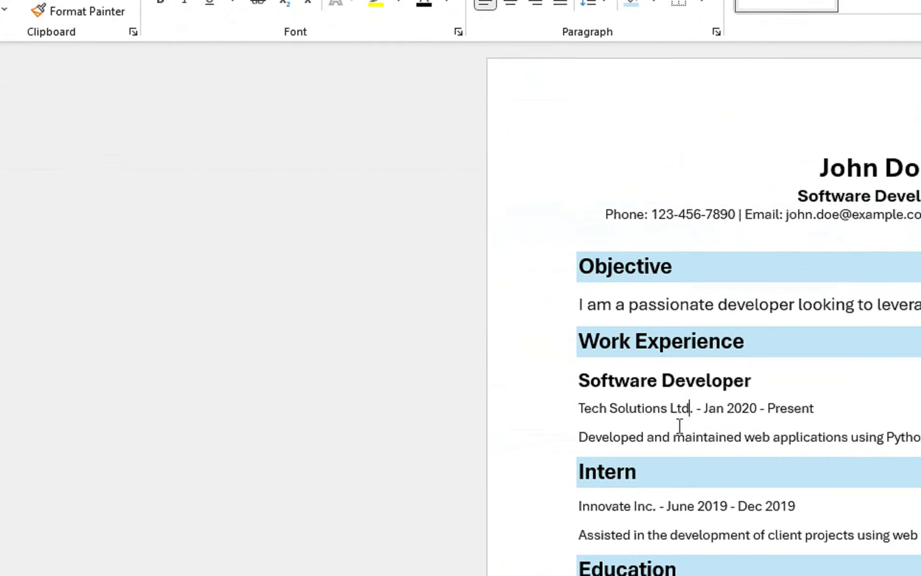
left_click_drag(647, 411, 735, 431)
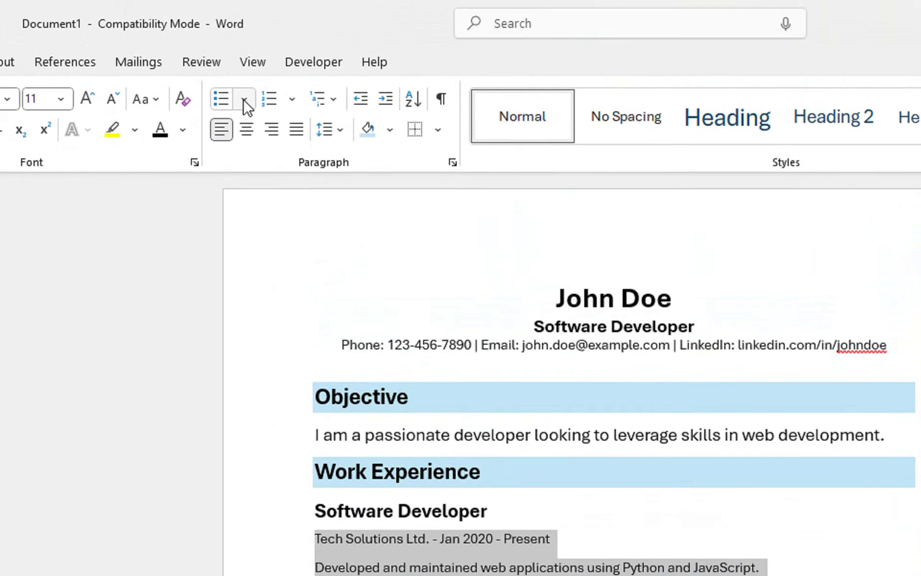
Apply arrow bullets to the selected Work Experience detail lines.
left_click(243, 78)
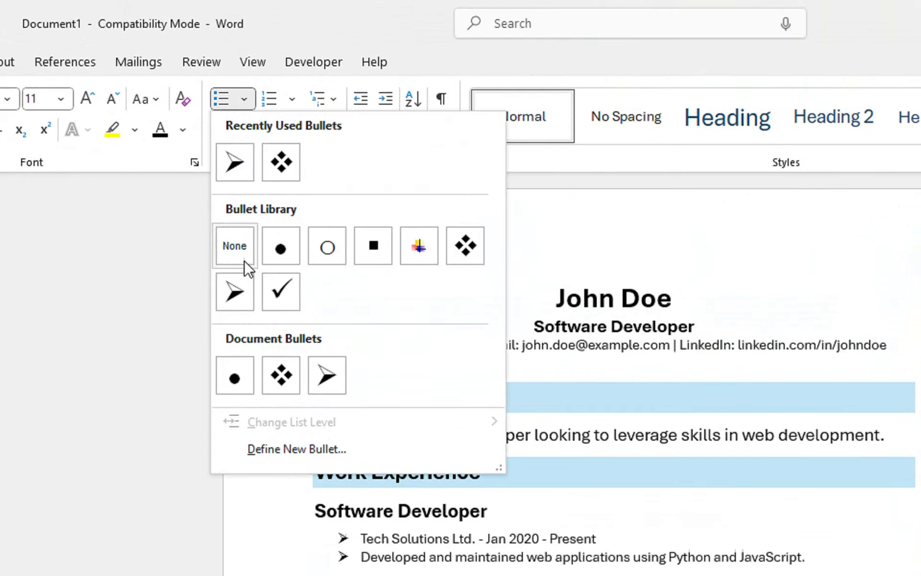
left_click(238, 296)
left_click(382, 461)
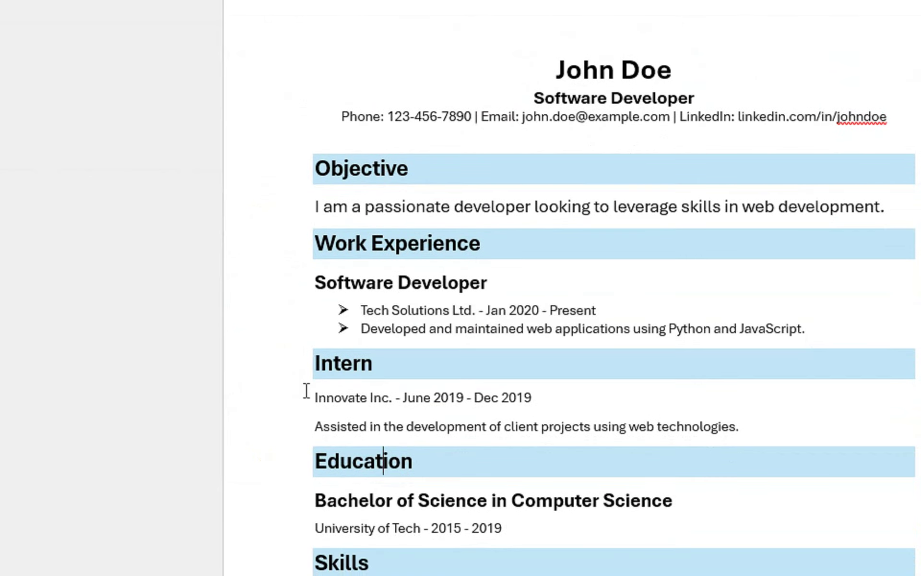
Give the two Intern lines and the University of Tech line the same arrow bullets.
left_click_drag(315, 397, 730, 425)
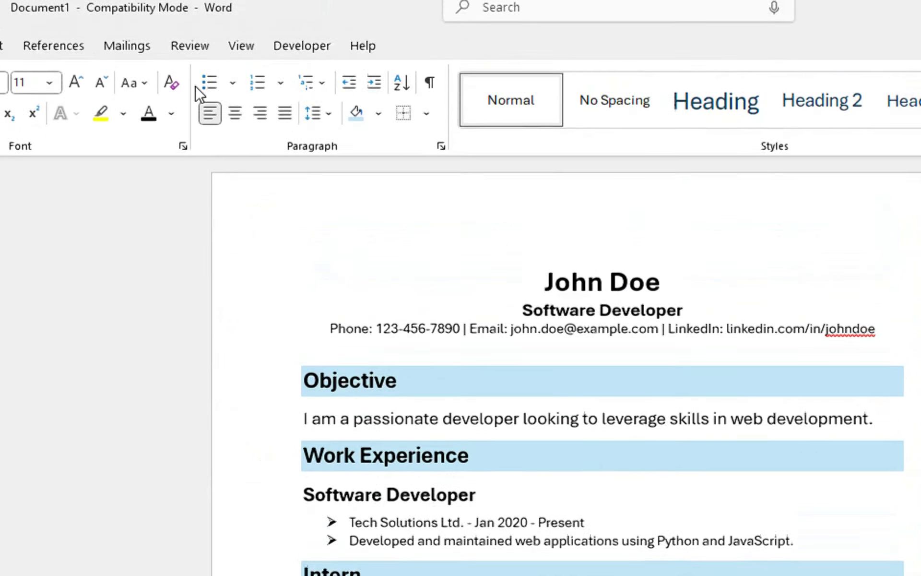
left_click(206, 81)
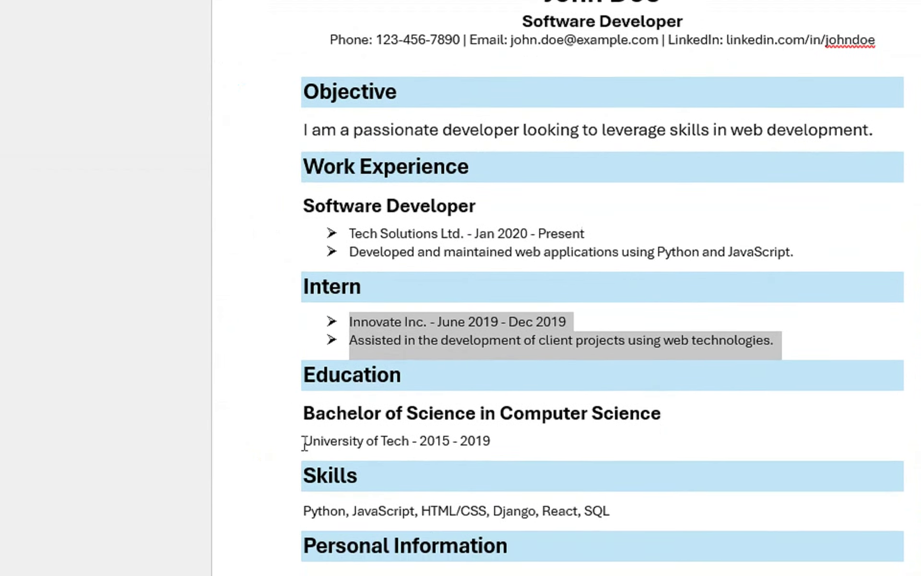
left_click(305, 441)
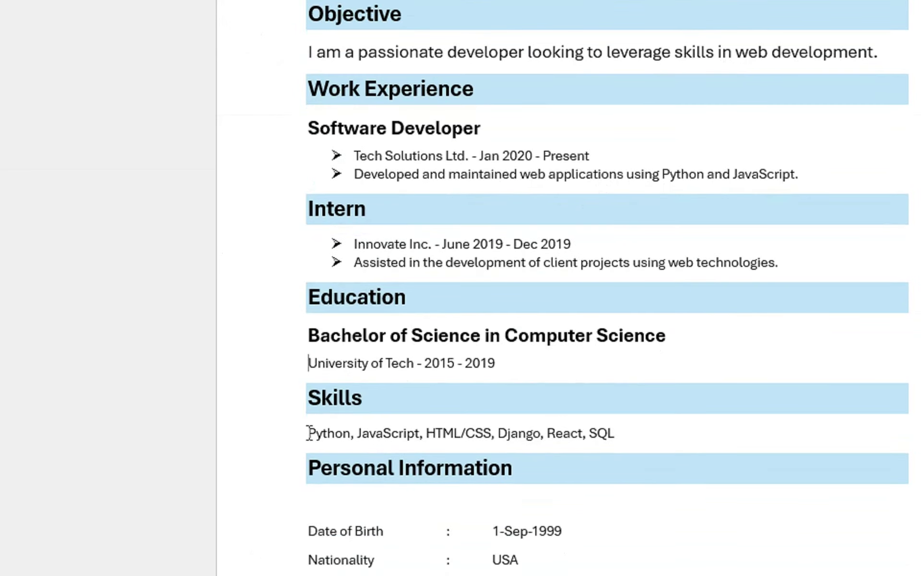
key("F4")
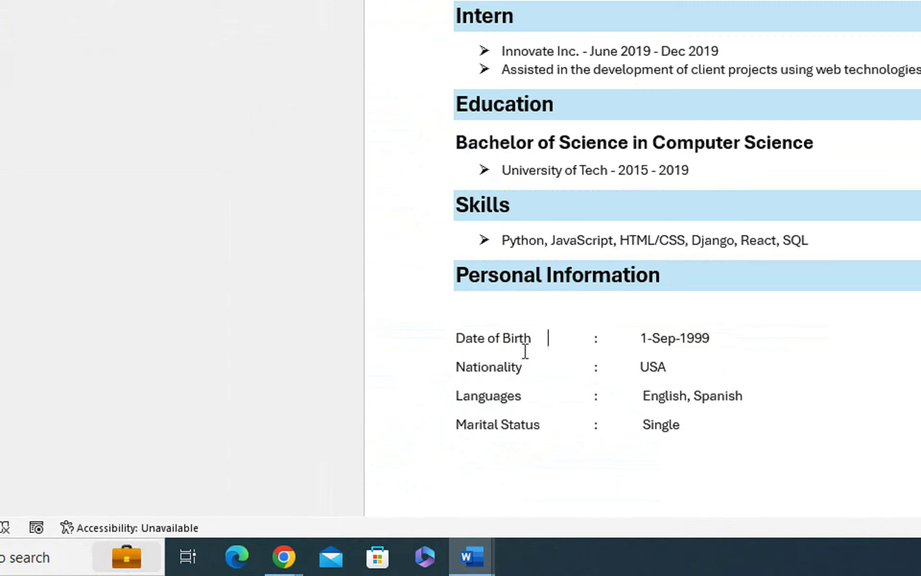
Add arrow bullets to the Date of Birth, Nationality, Languages and Marital Status rows.
left_click_drag(456, 335, 707, 424)
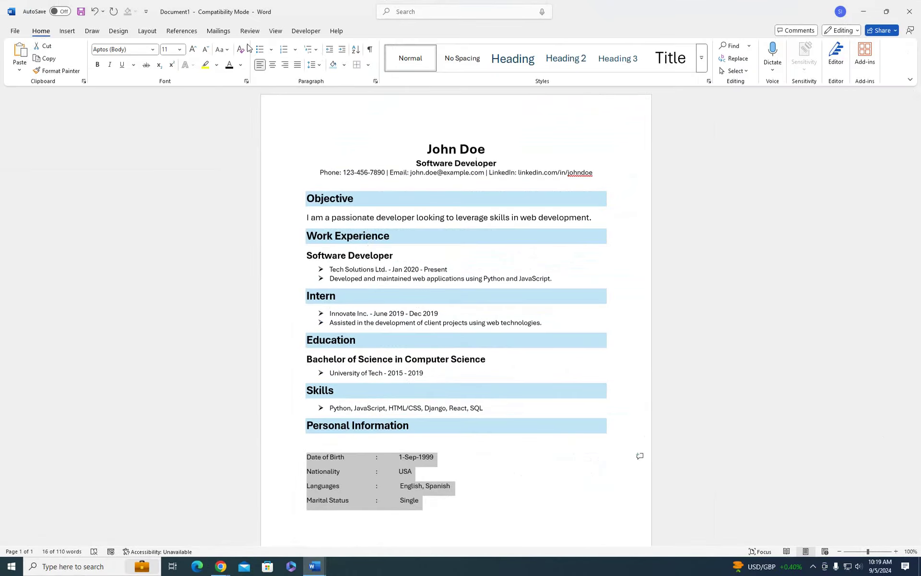
left_click(258, 50)
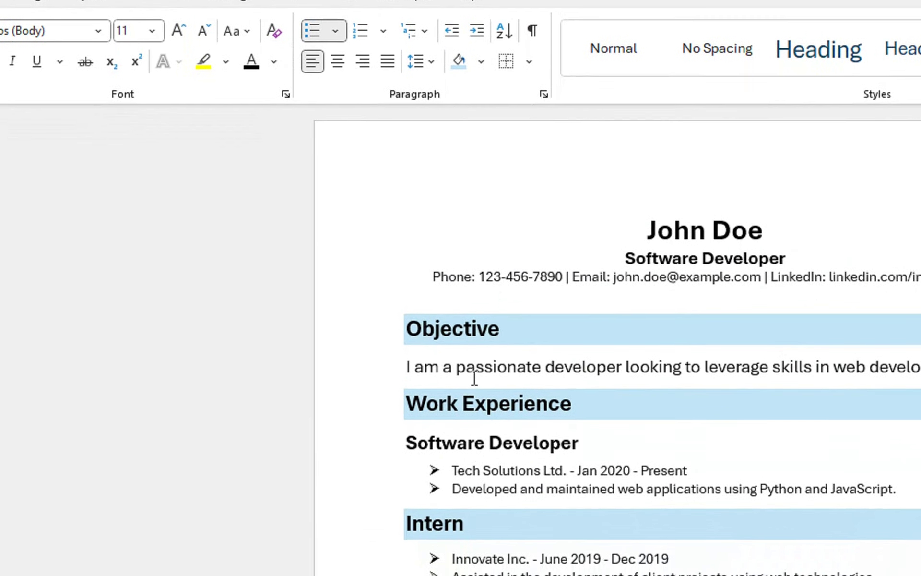
Set the two Work Experience bullet lines to 13 pt.
left_click(475, 368)
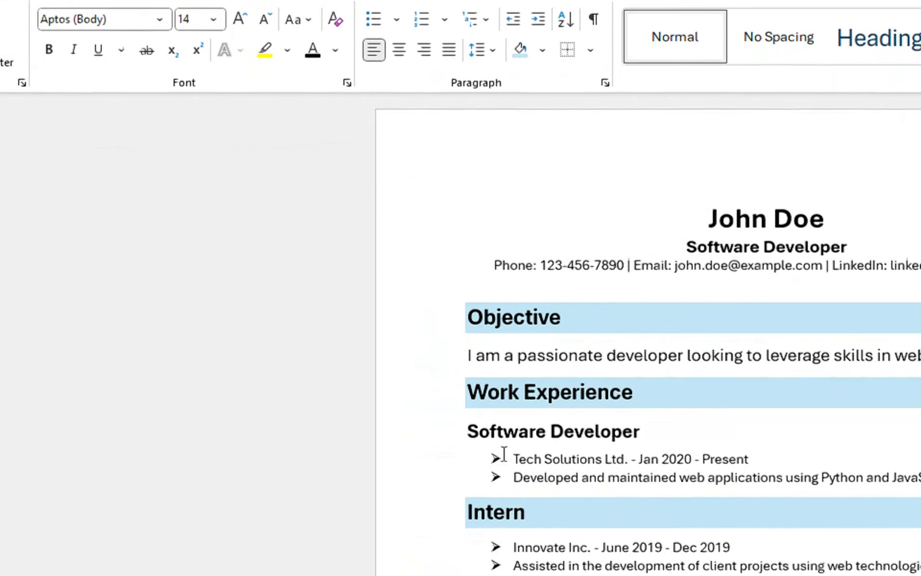
left_click_drag(503, 454, 919, 478)
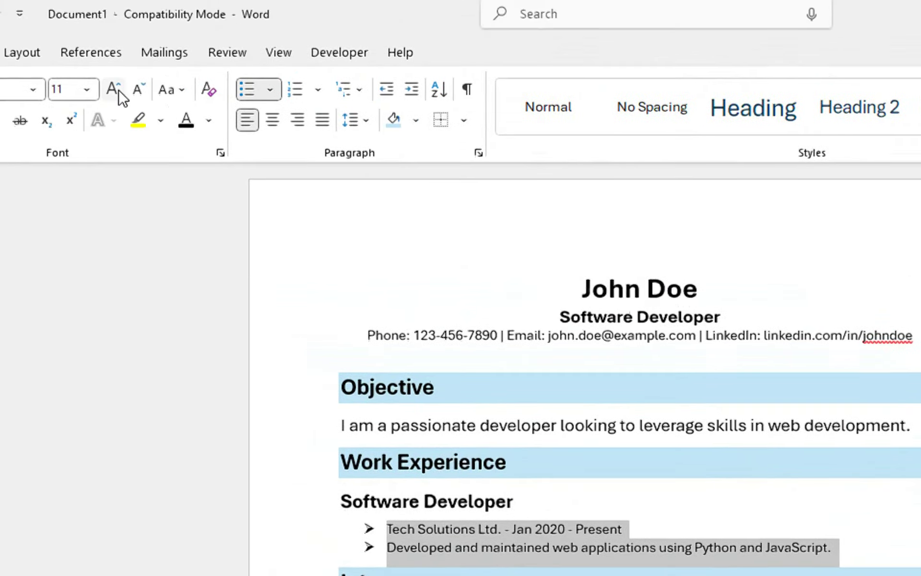
left_click(115, 91)
left_click(116, 90)
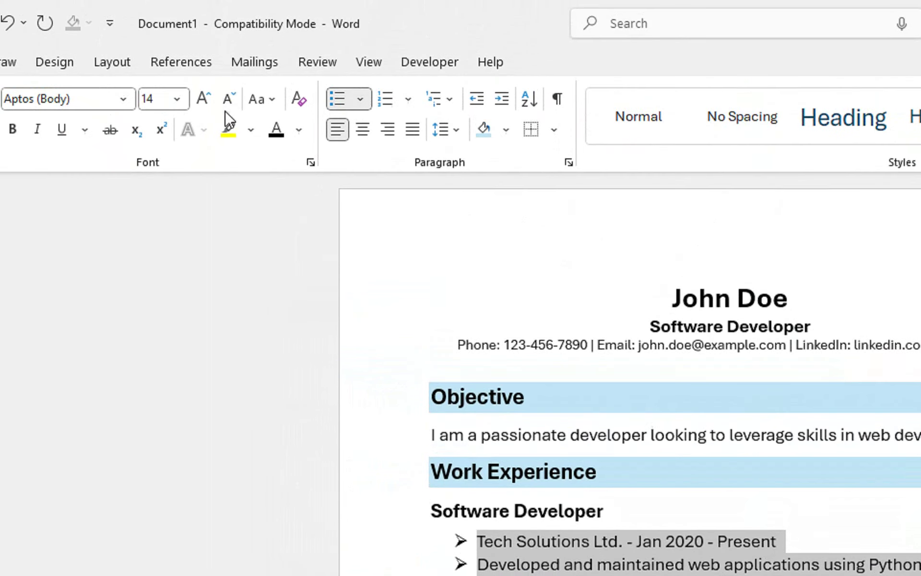
left_click(229, 112)
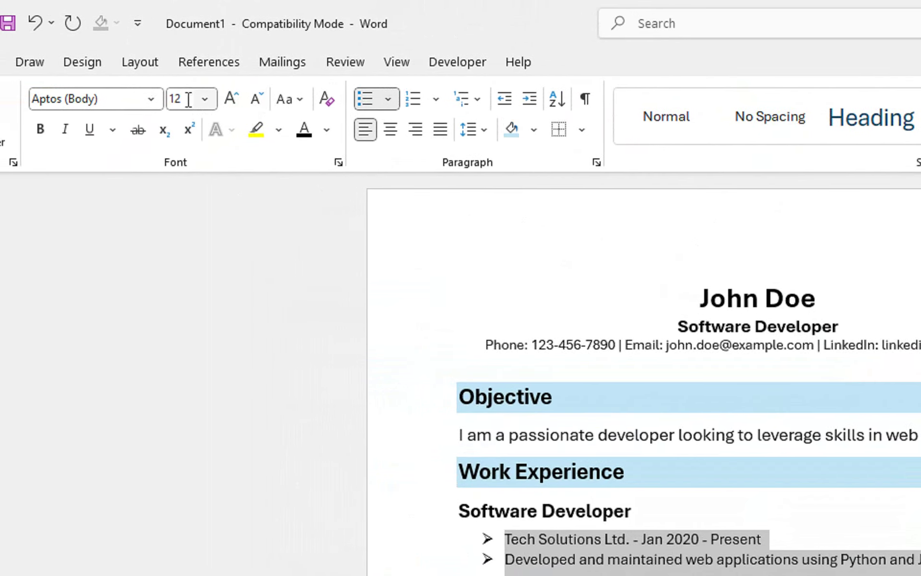
left_click(161, 99)
type("13")
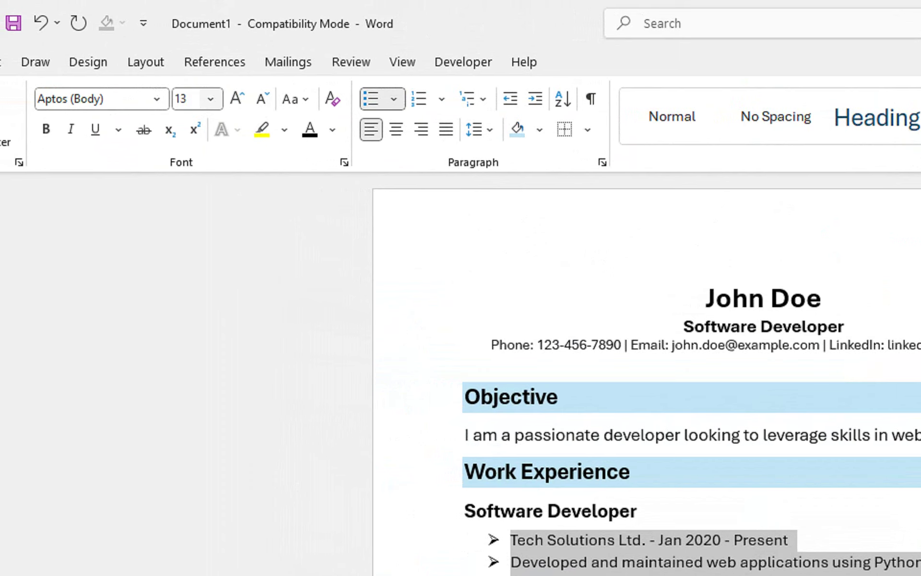
Make the Objective paragraph 13 pt, restoring it after an accidental deletion.
double_click(520, 431)
left_click(520, 431)
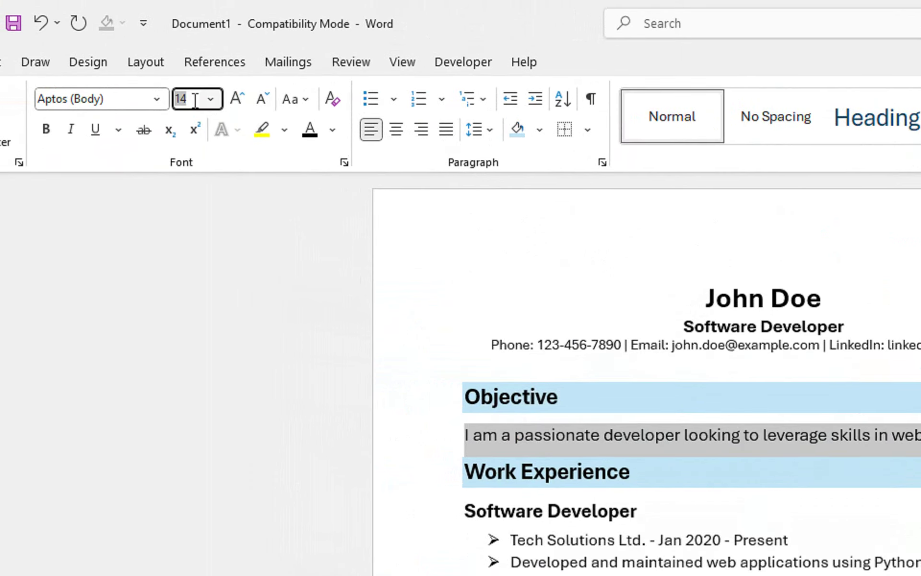
type("3")
key("Return")
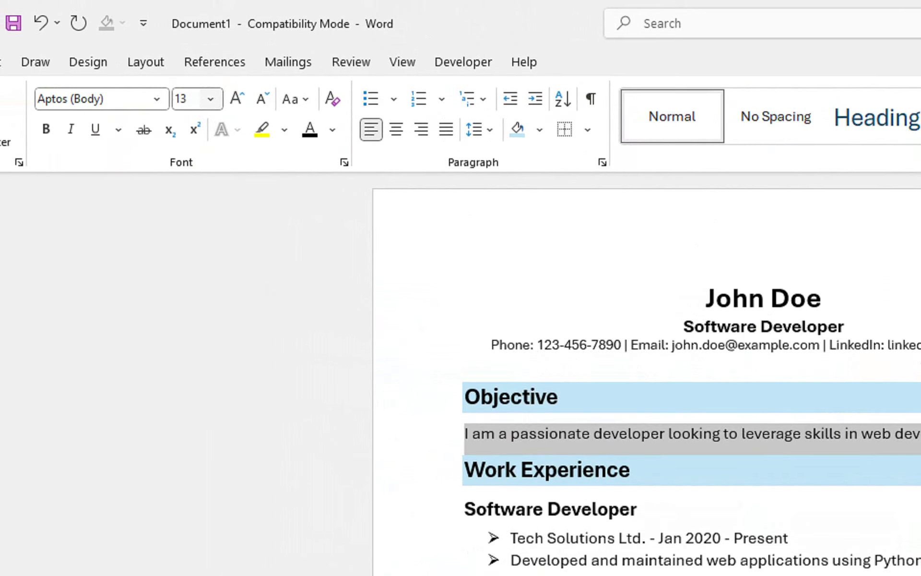
key("Delete")
key("ctrl+z")
left_click(655, 434)
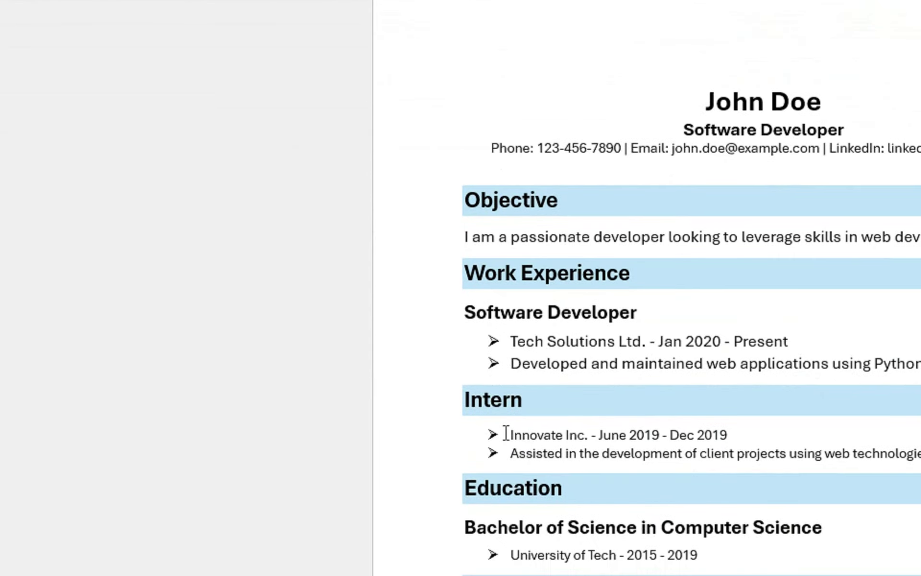
Set the two Intern bullet lines to 13 pt.
left_click_drag(506, 434, 920, 453)
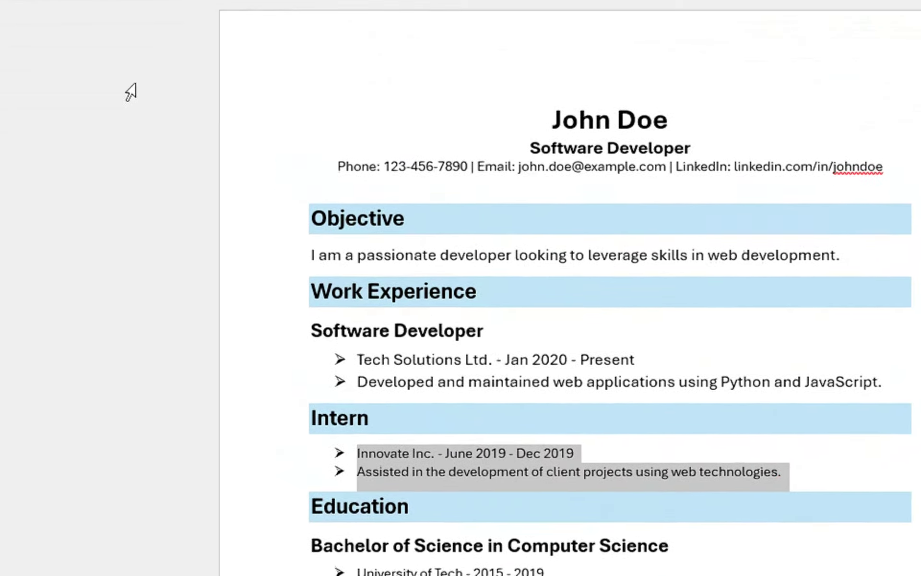
left_click(194, 101)
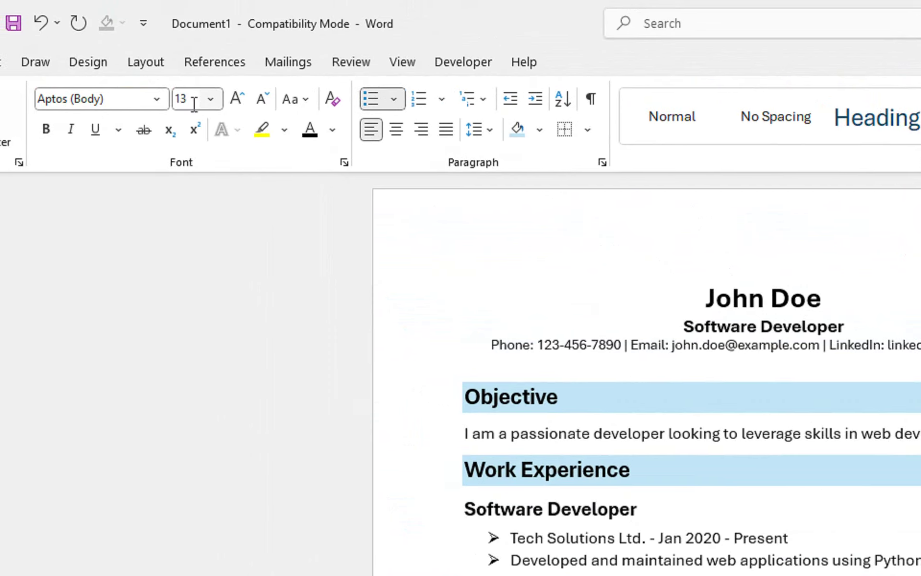
left_click(596, 519)
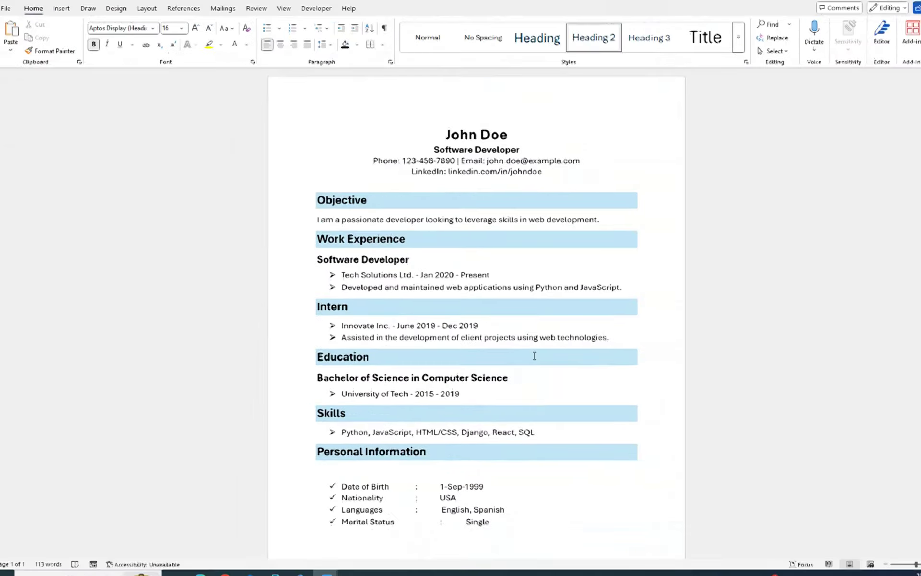
Delete the extra tab before the Marital Status colon so it aligns with the other rows.
scroll(918, 212, "down", 2)
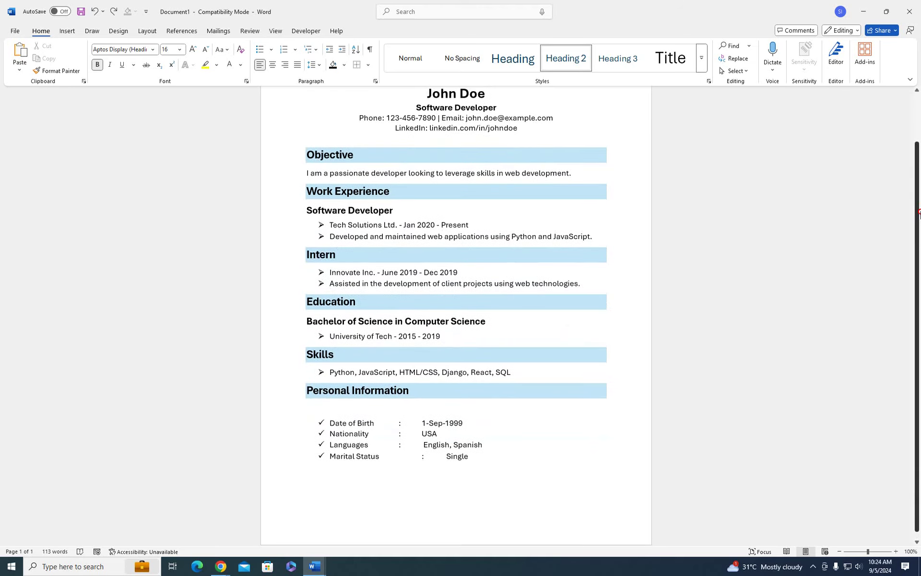
scroll(919, 212, "up", 2)
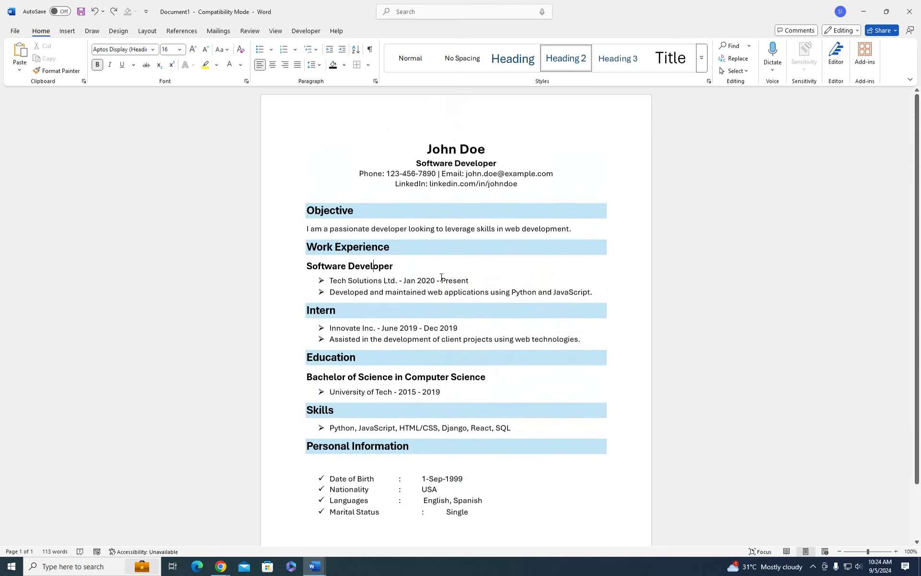
key("Return")
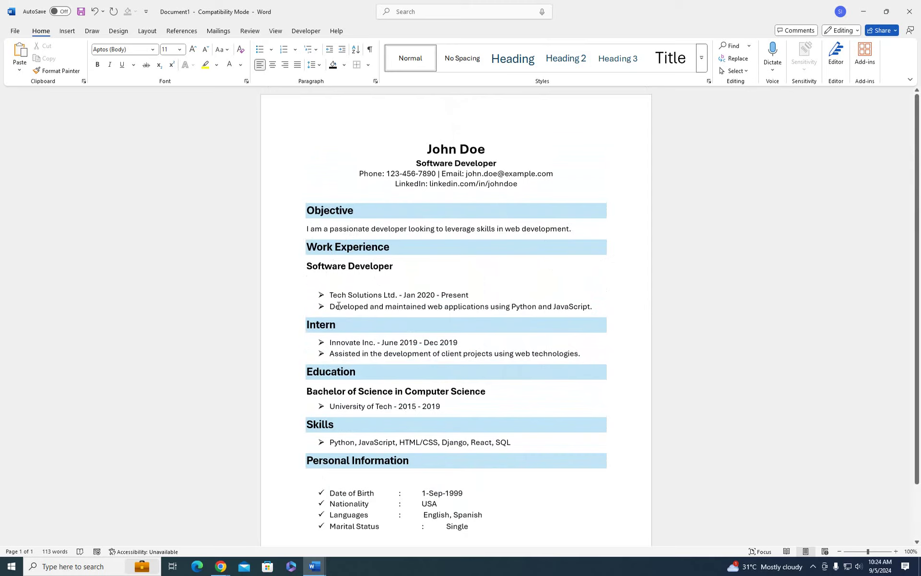
key("BackSpace")
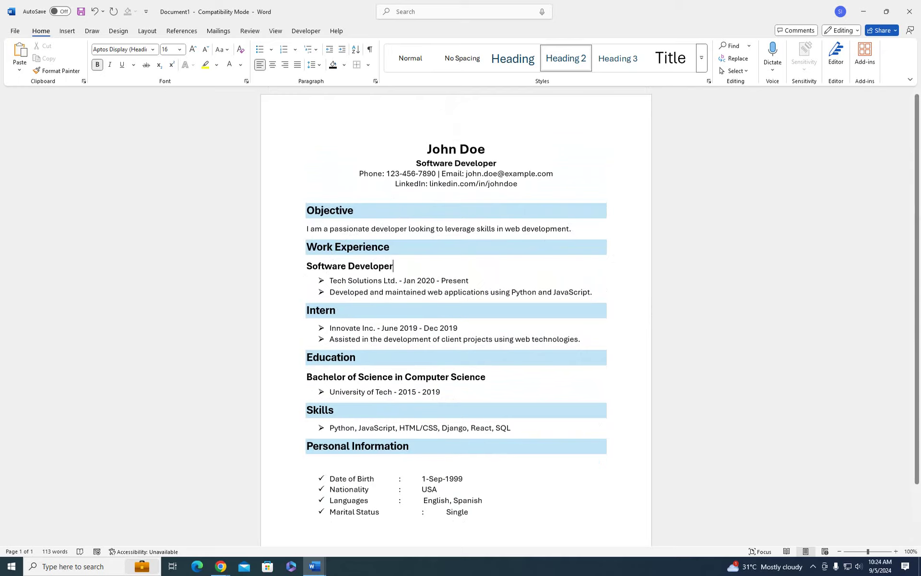
left_click(420, 513)
key("BackSpace")
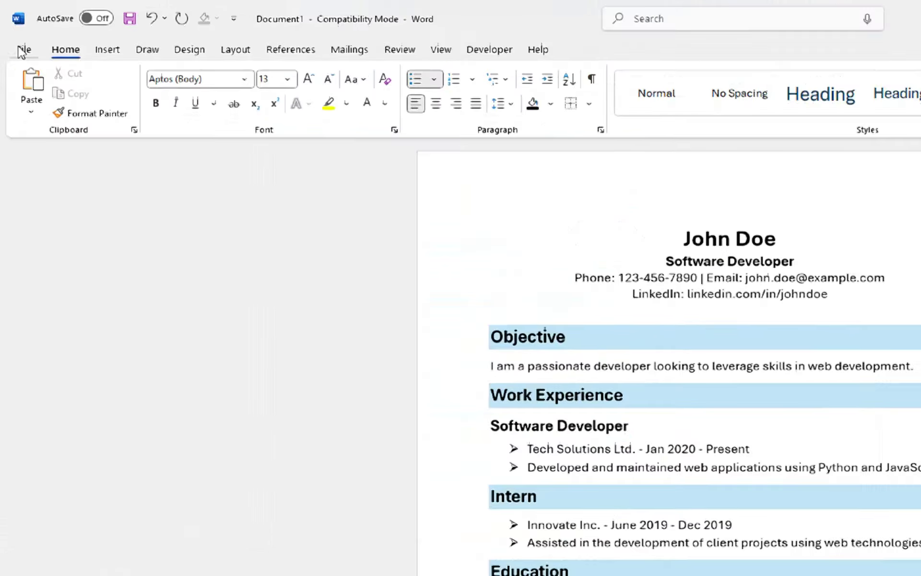
left_click(15, 30)
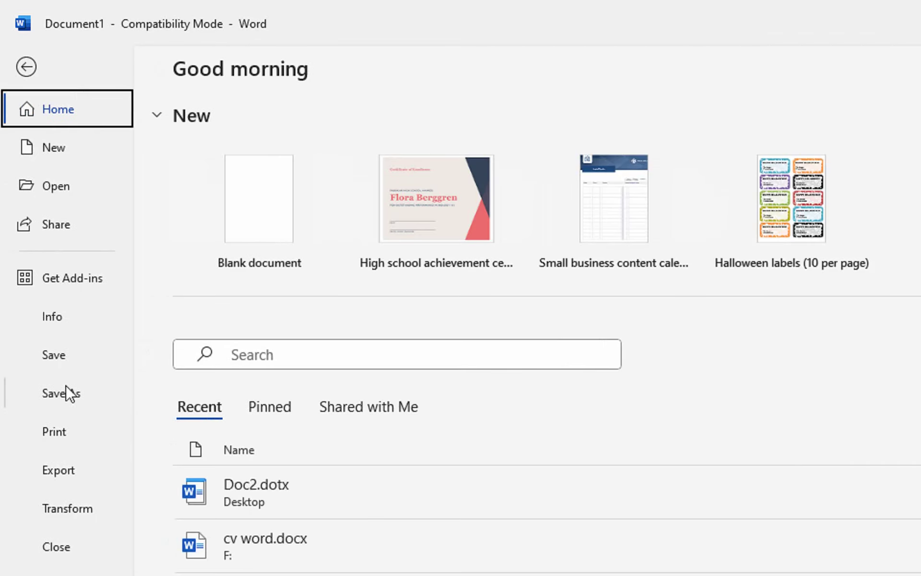
left_click(65, 431)
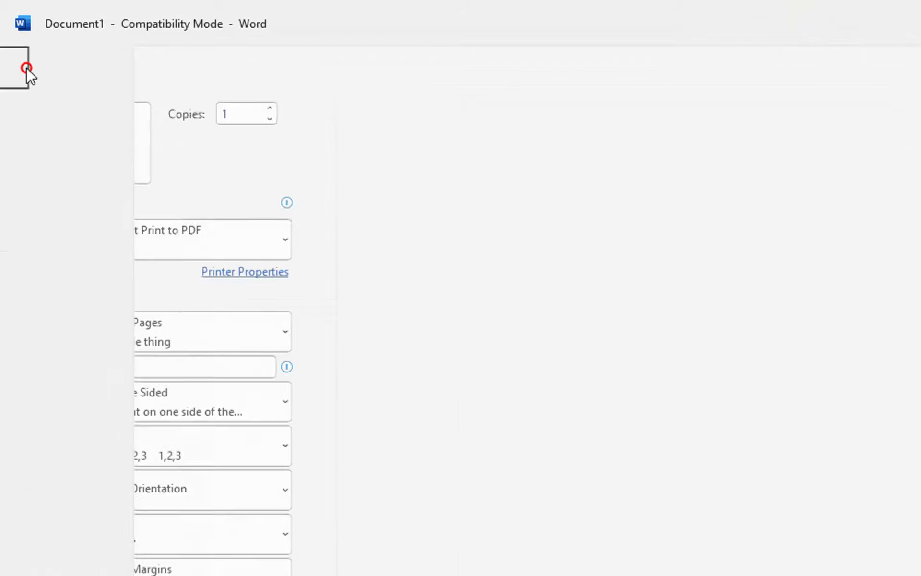
left_click(26, 68)
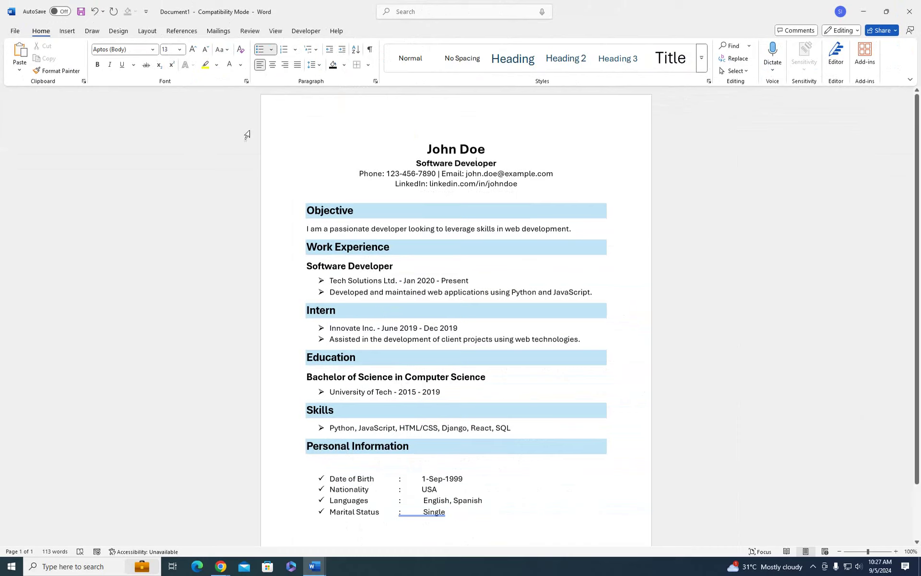
Preview the resume for printing, keeping the PDF printer and Letter paper size.
left_click(15, 31)
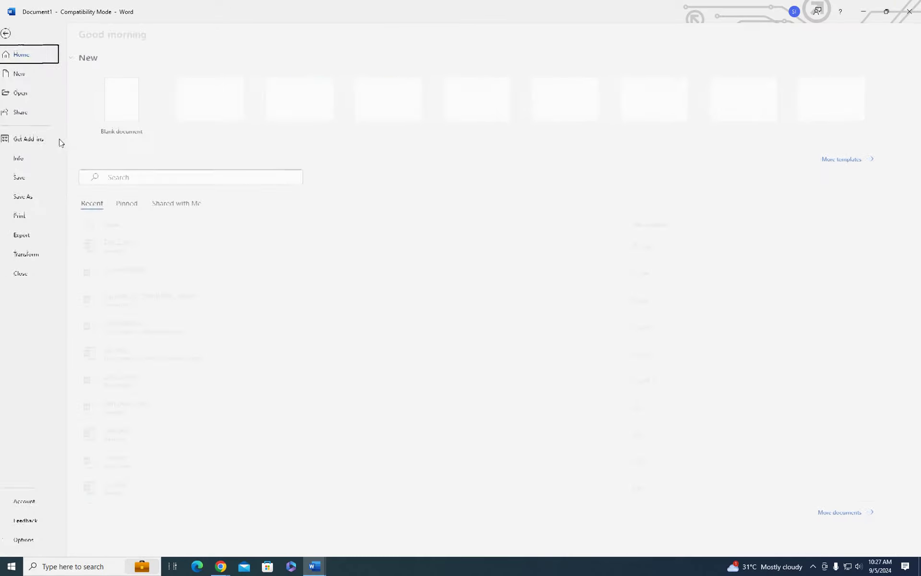
left_click(27, 215)
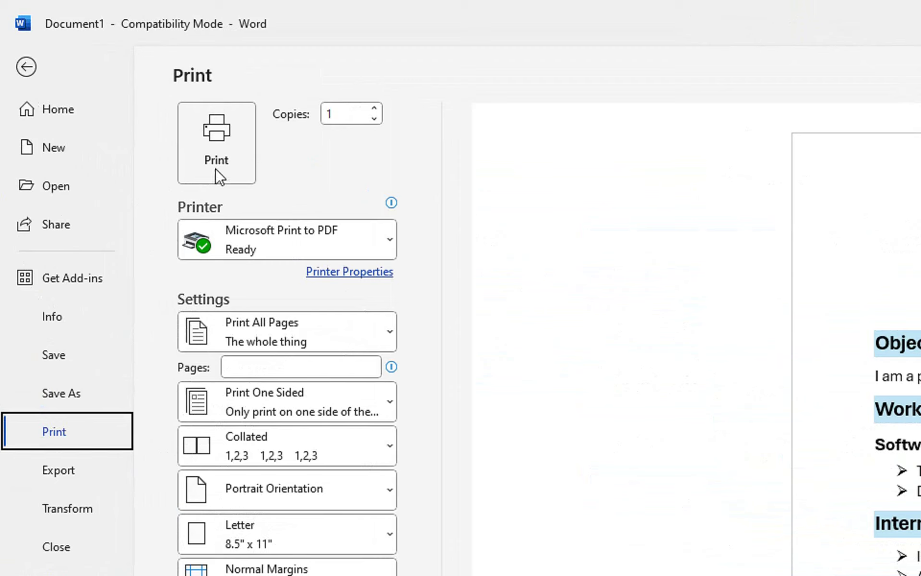
left_click(291, 235)
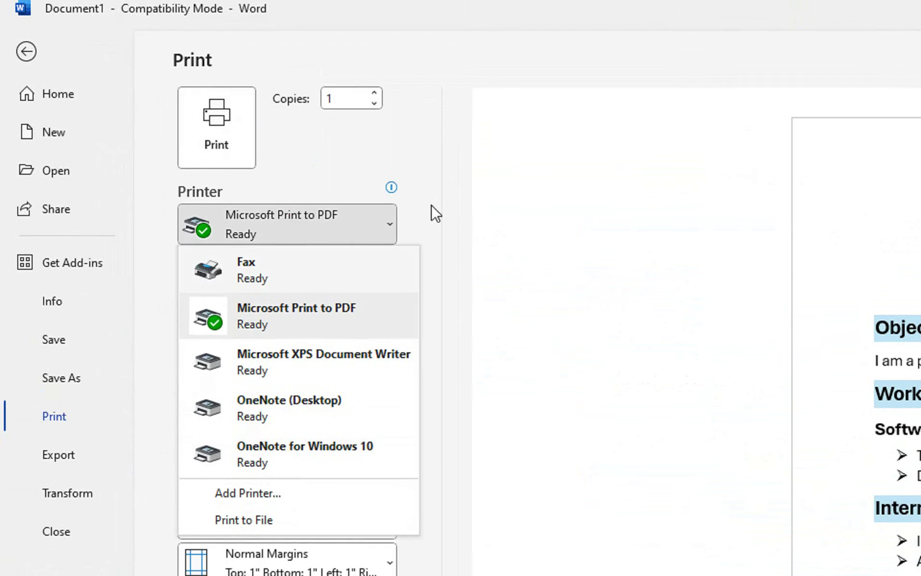
left_click(433, 212)
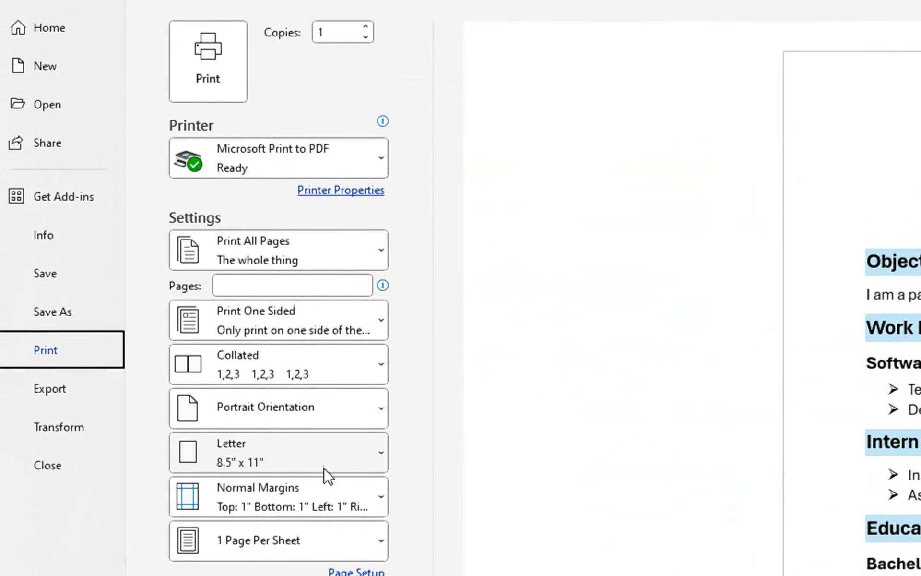
left_click(336, 461)
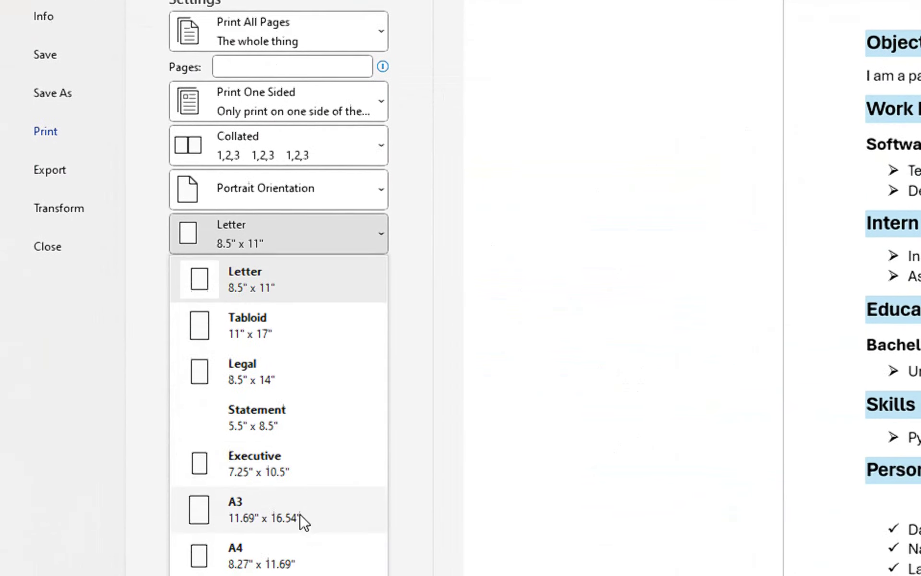
left_click(397, 336)
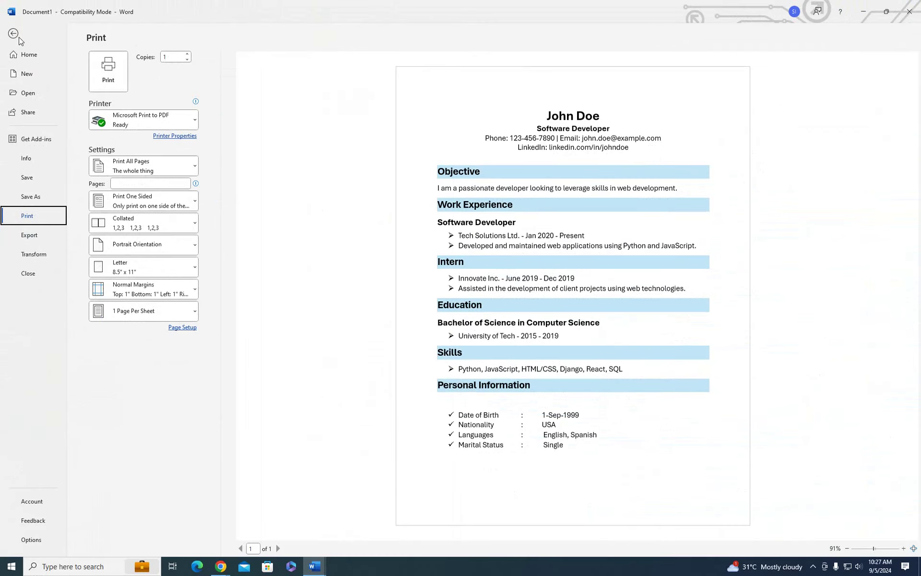
left_click(19, 36)
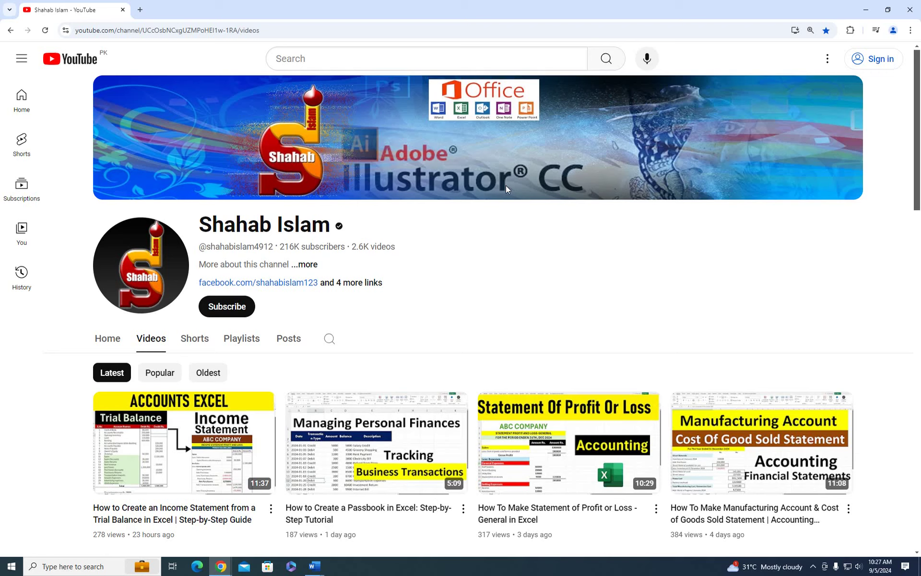